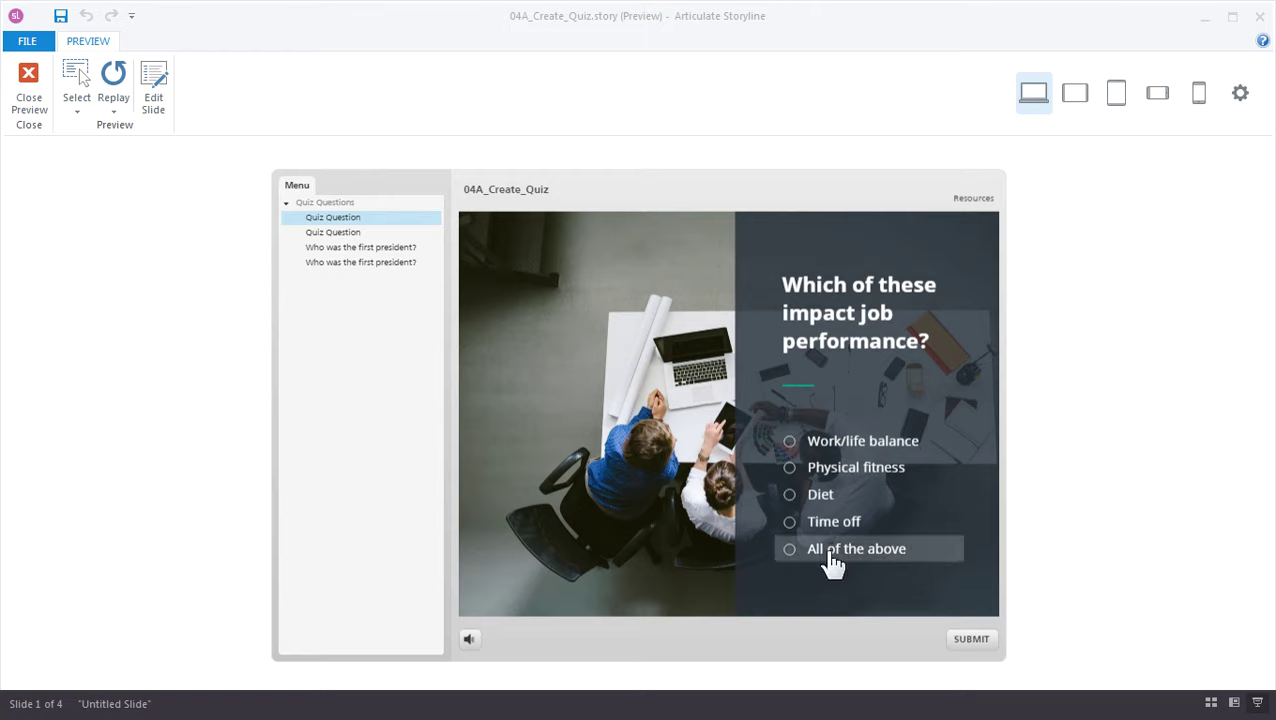
Step: Submit Diet as the answer to the job-performance question to get the 'That is incorrect' feedback
left_click(822, 496)
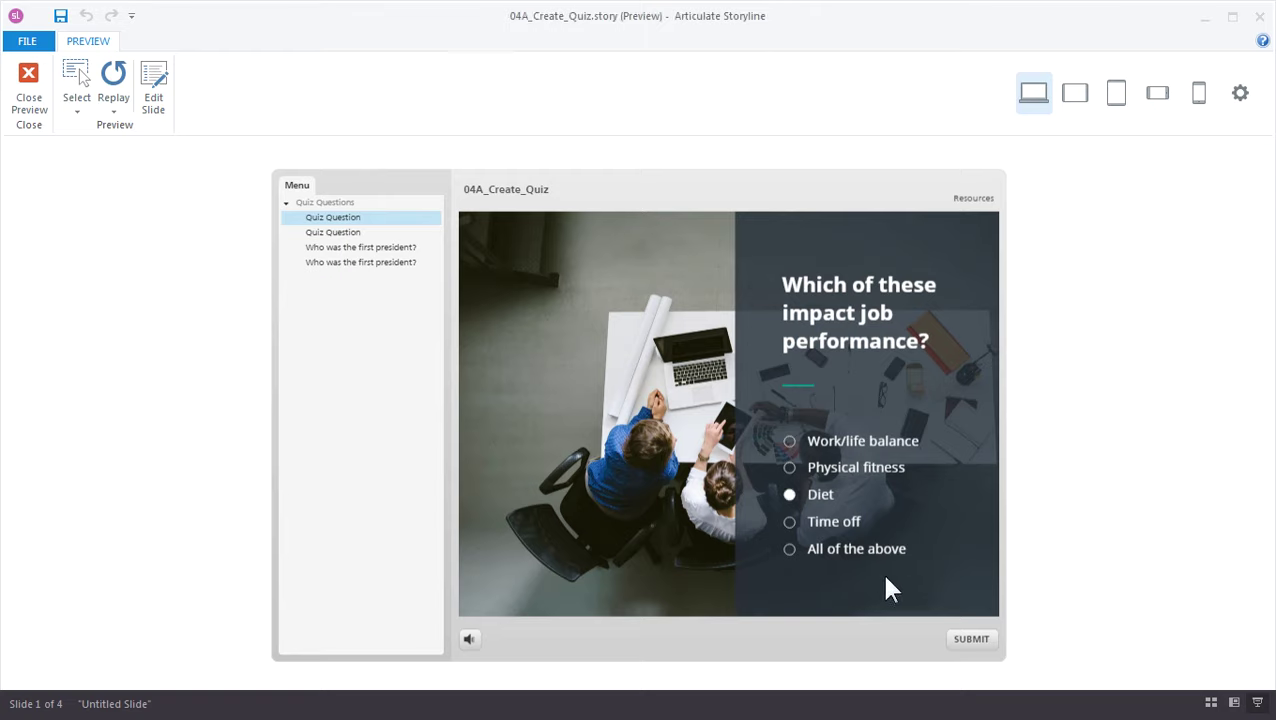
left_click(971, 640)
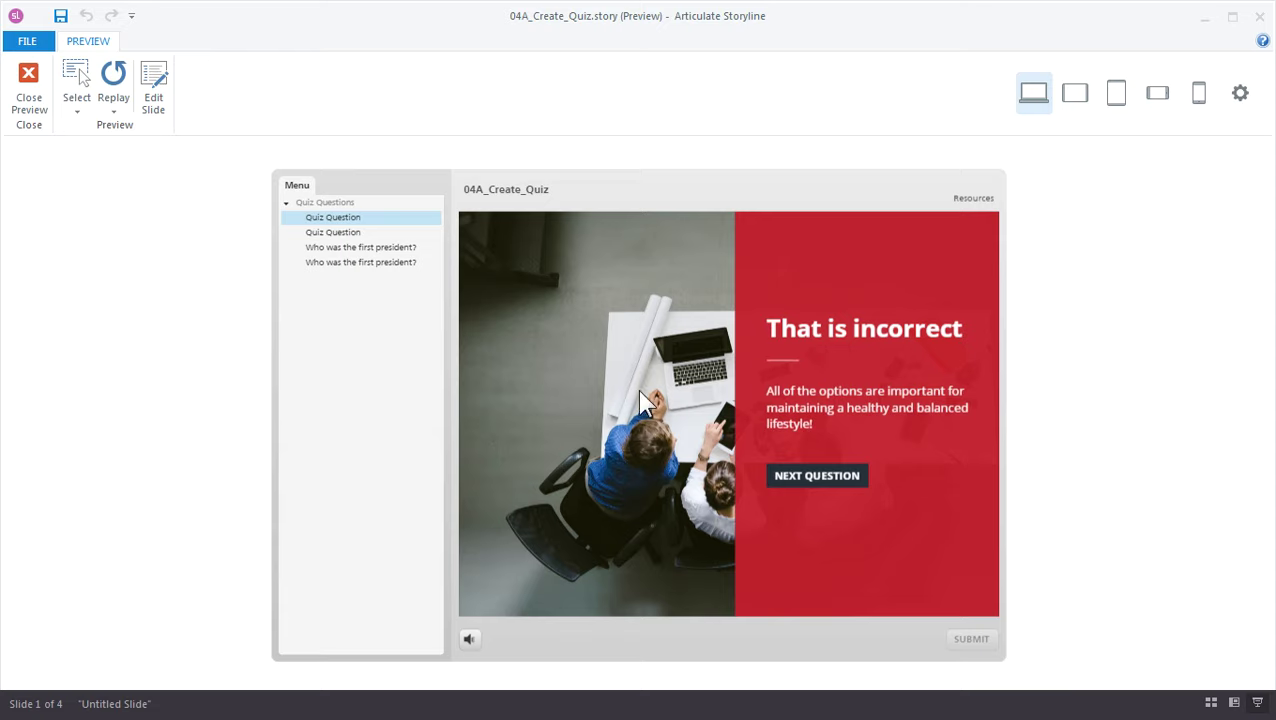
Step: On the Anna stress question, pick A, then 'Take a 30-min walk', and go to the first-president question
left_click(352, 233)
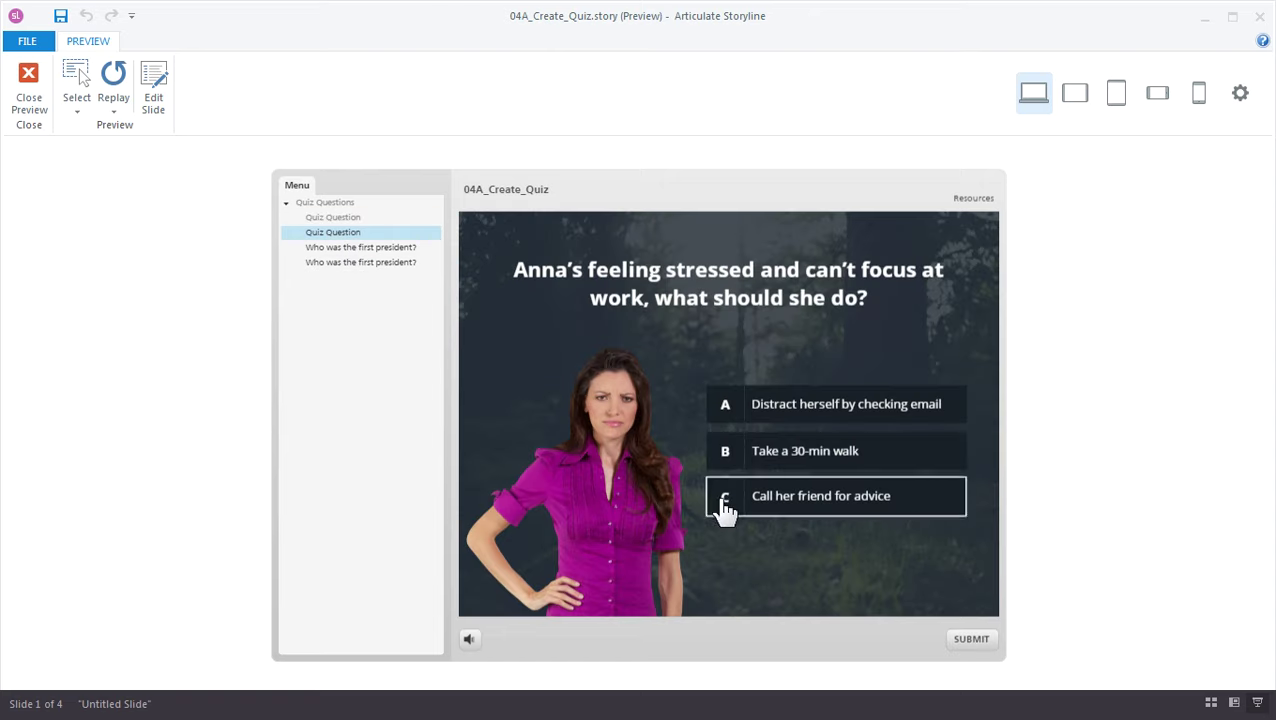
left_click(785, 415)
left_click(800, 458)
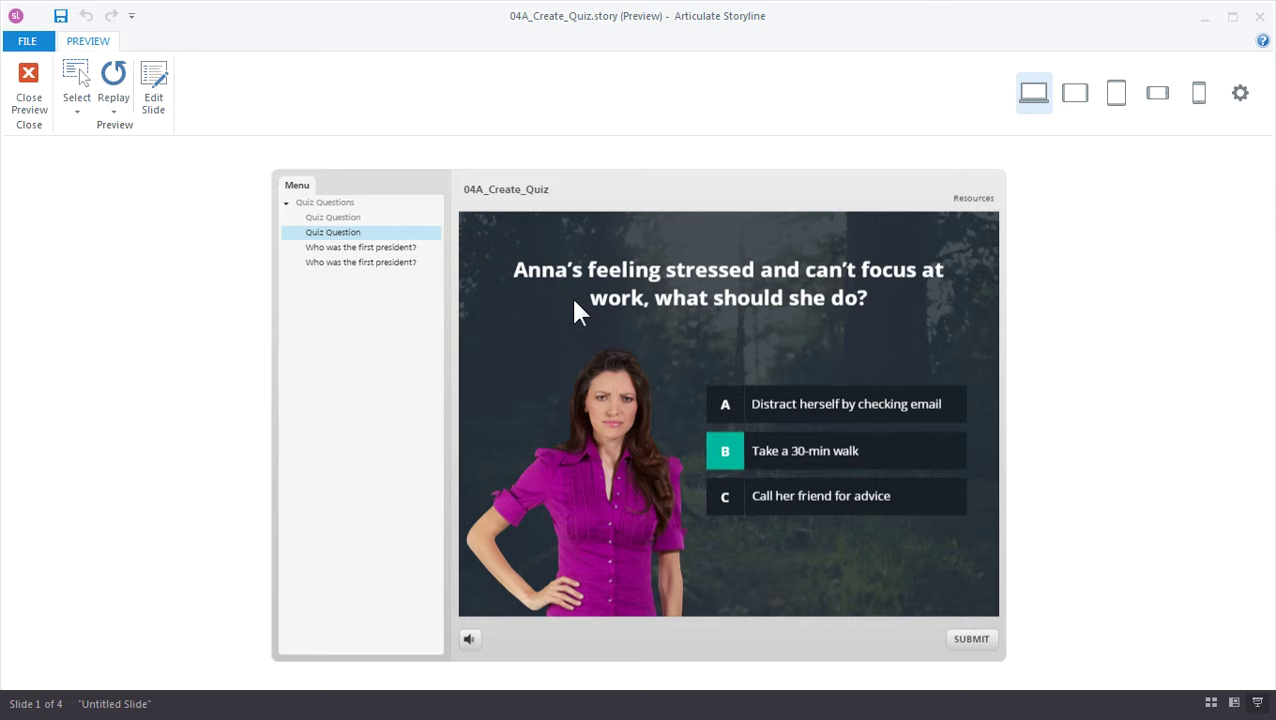
left_click(408, 248)
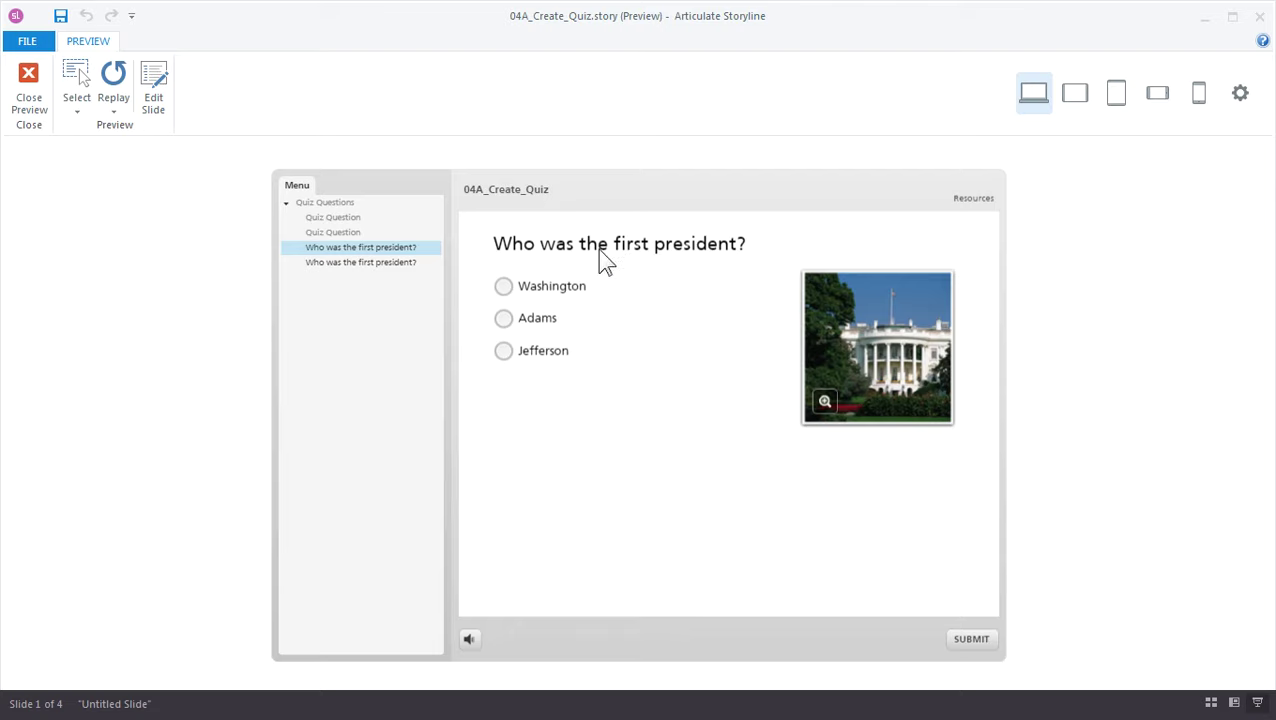
Step: Zoom and close the White House image, then compare both first-president slides, ending on the portrait version
left_click(832, 364)
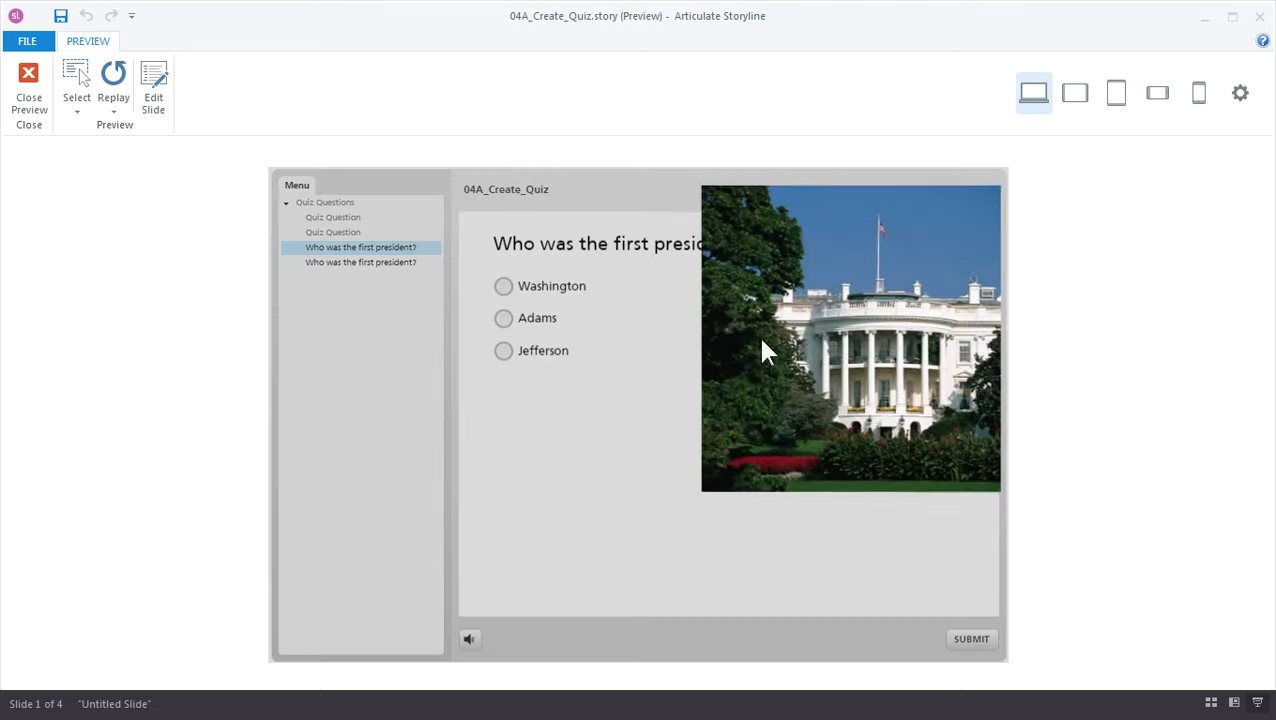
left_click(892, 338)
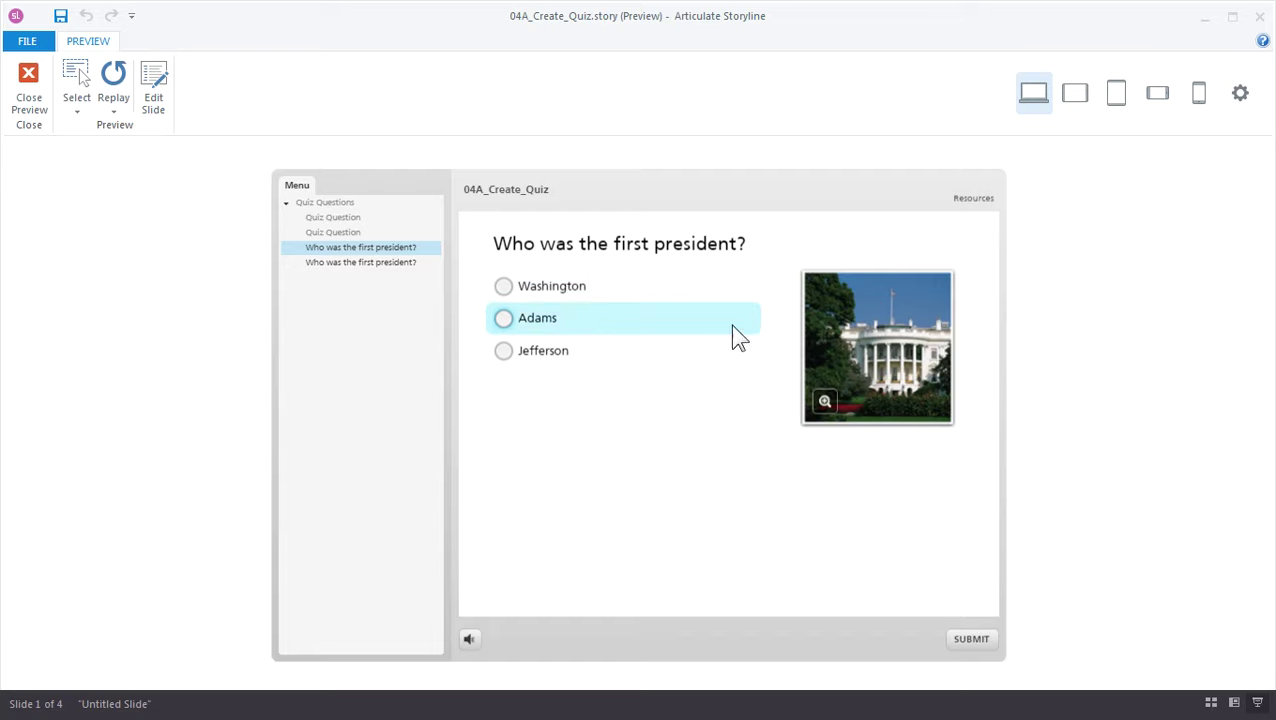
left_click(414, 263)
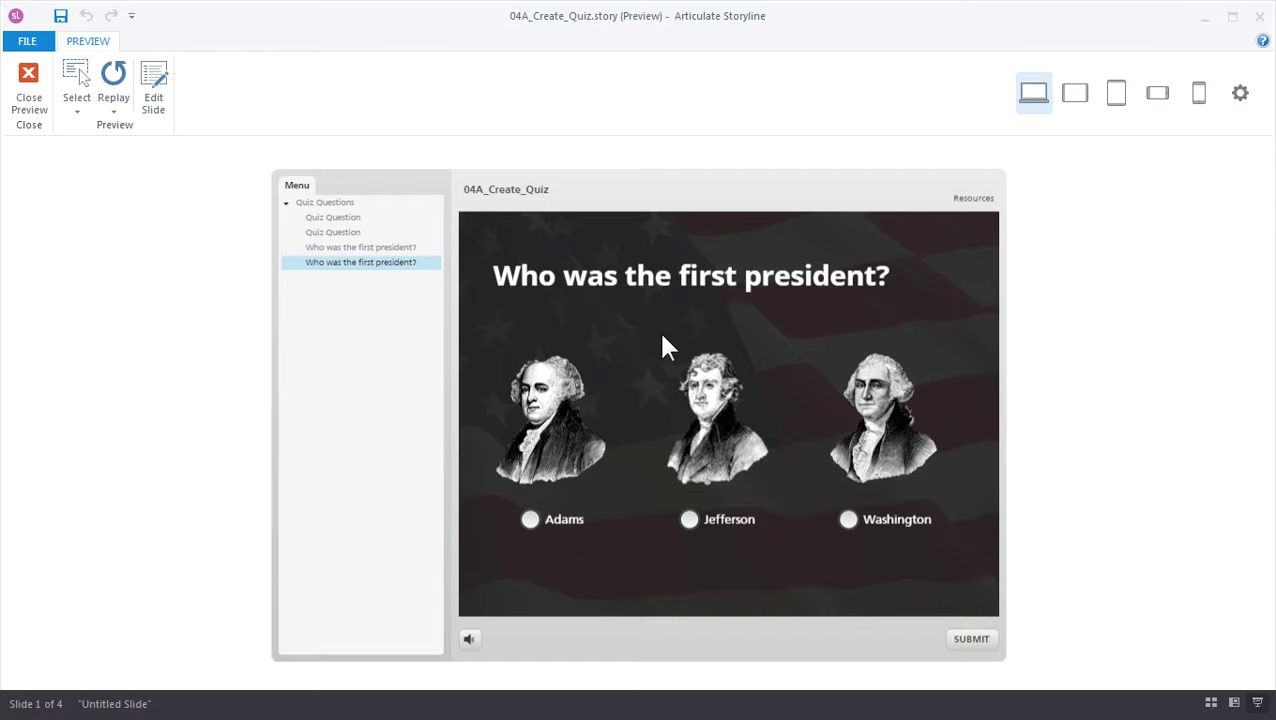
left_click(360, 247)
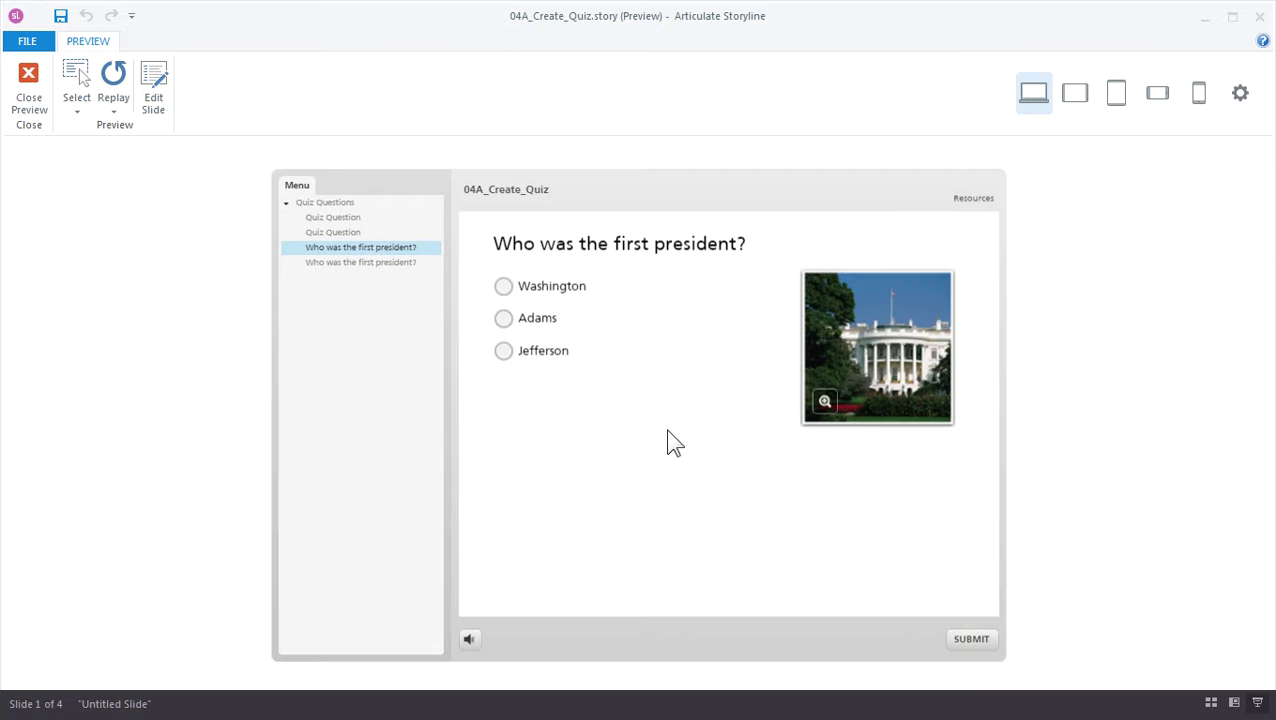
left_click(396, 264)
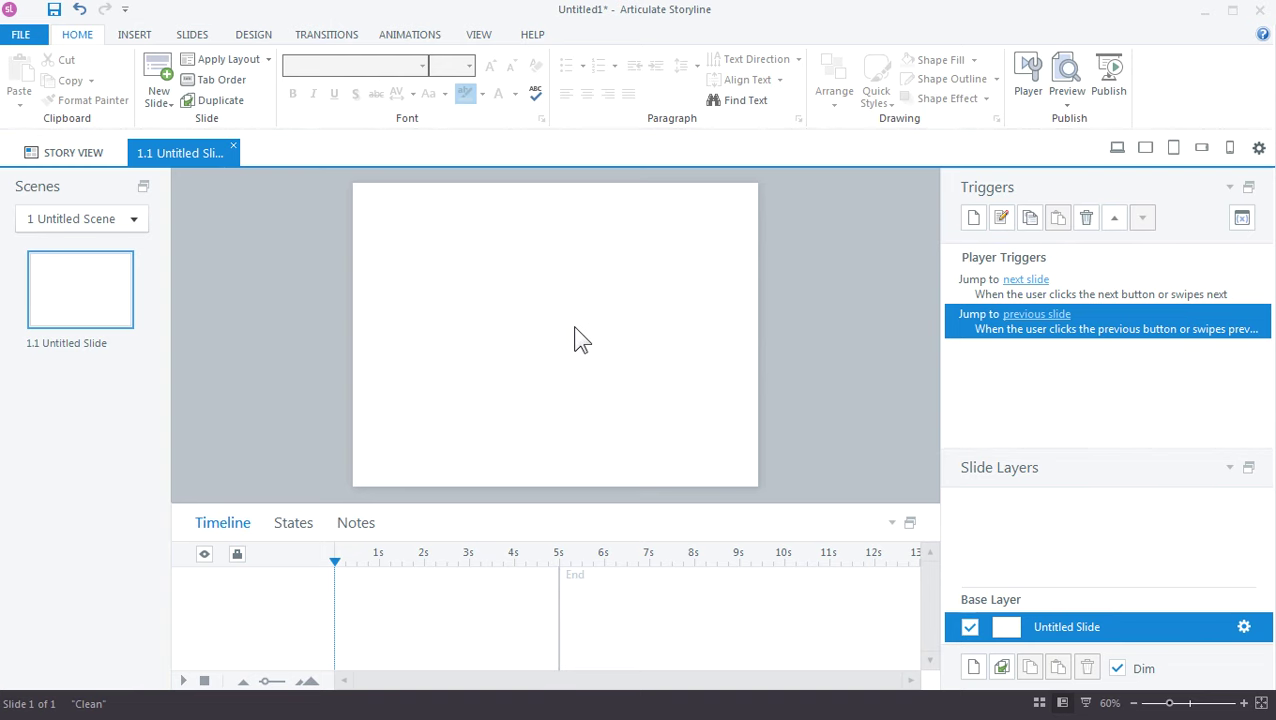
Step: Pick the Multiple Choice template from the Slides tab's Graded Question gallery
left_click(195, 35)
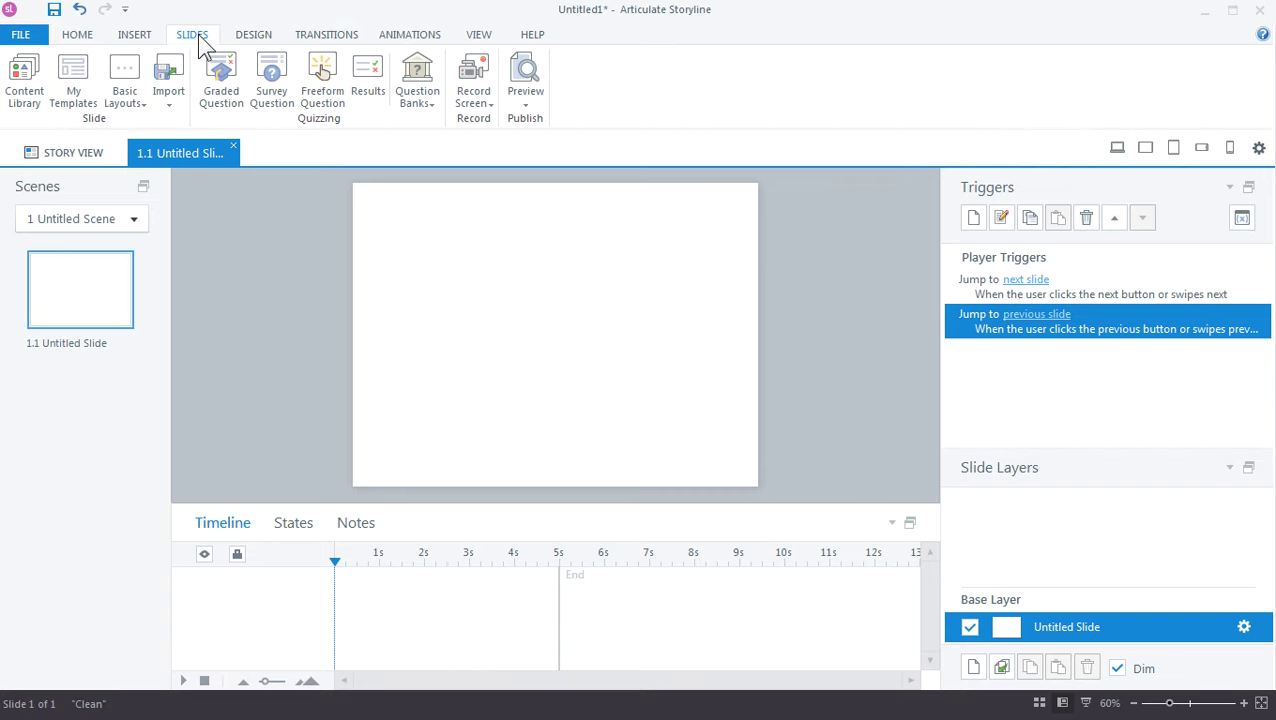
left_click(224, 101)
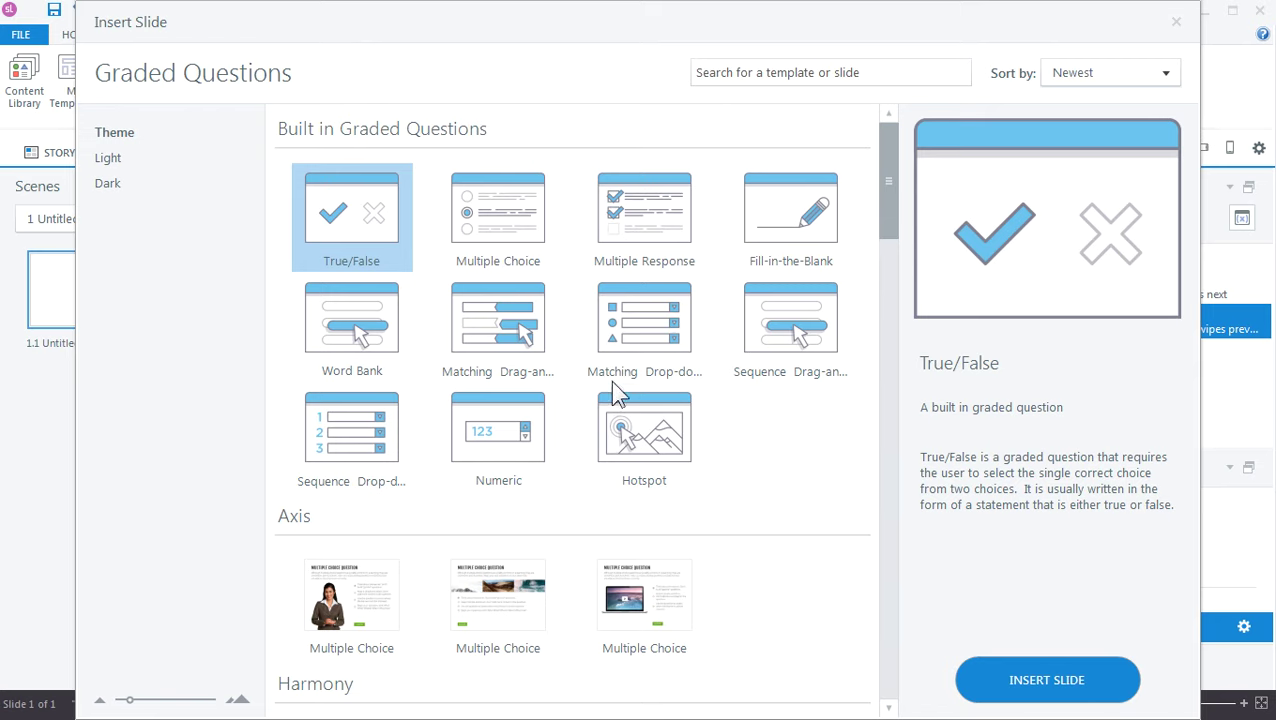
left_click(486, 220)
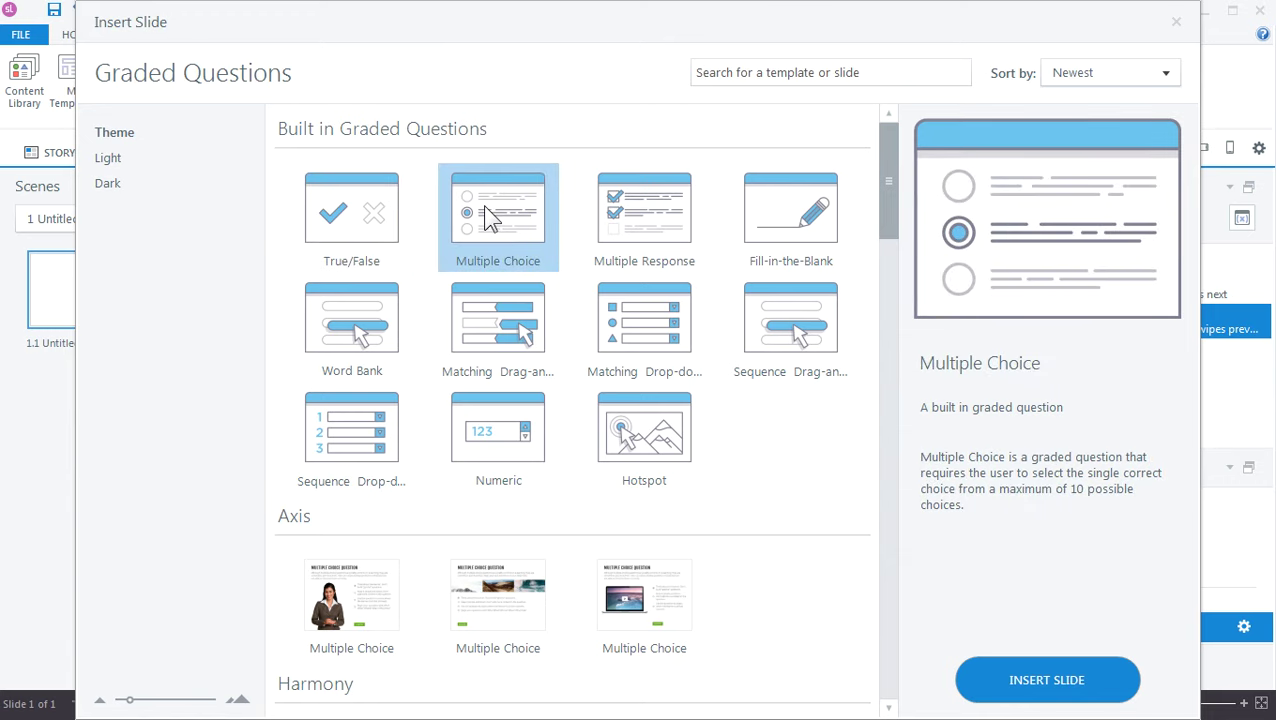
Step: Insert the Multiple Choice slide and enter the question 'Who was the first president?'
left_click(1035, 689)
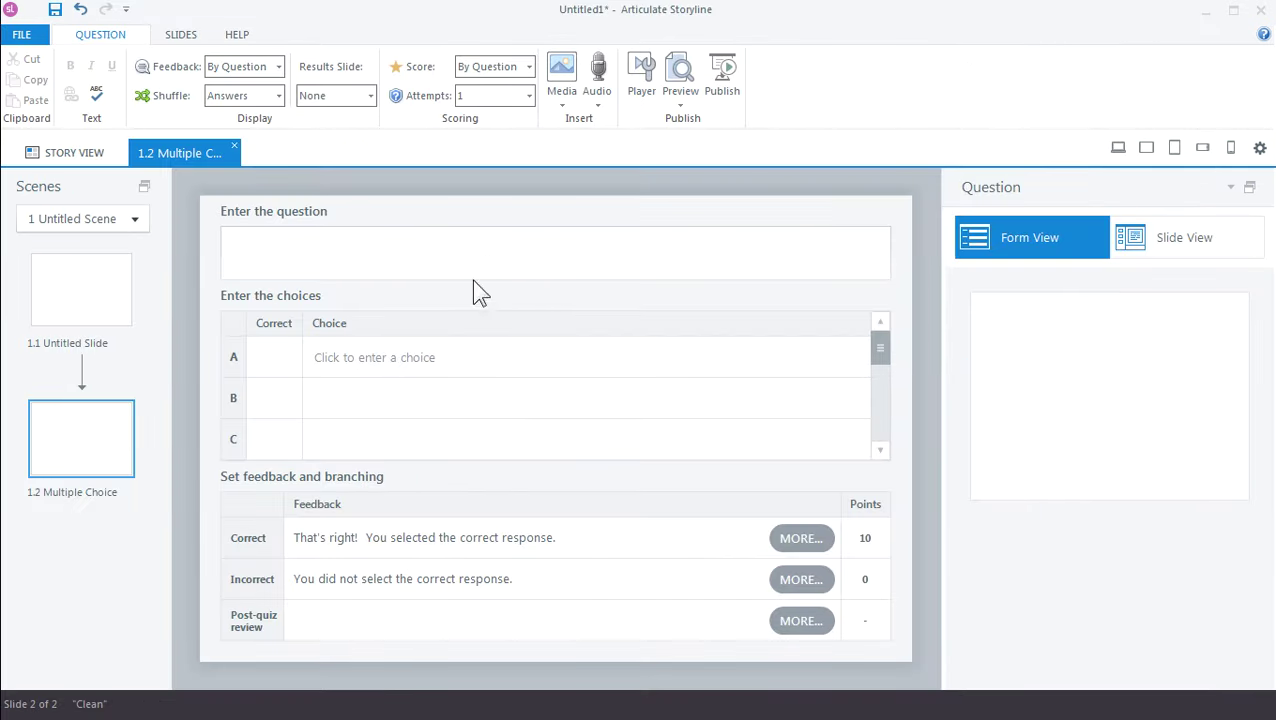
left_click(1172, 250)
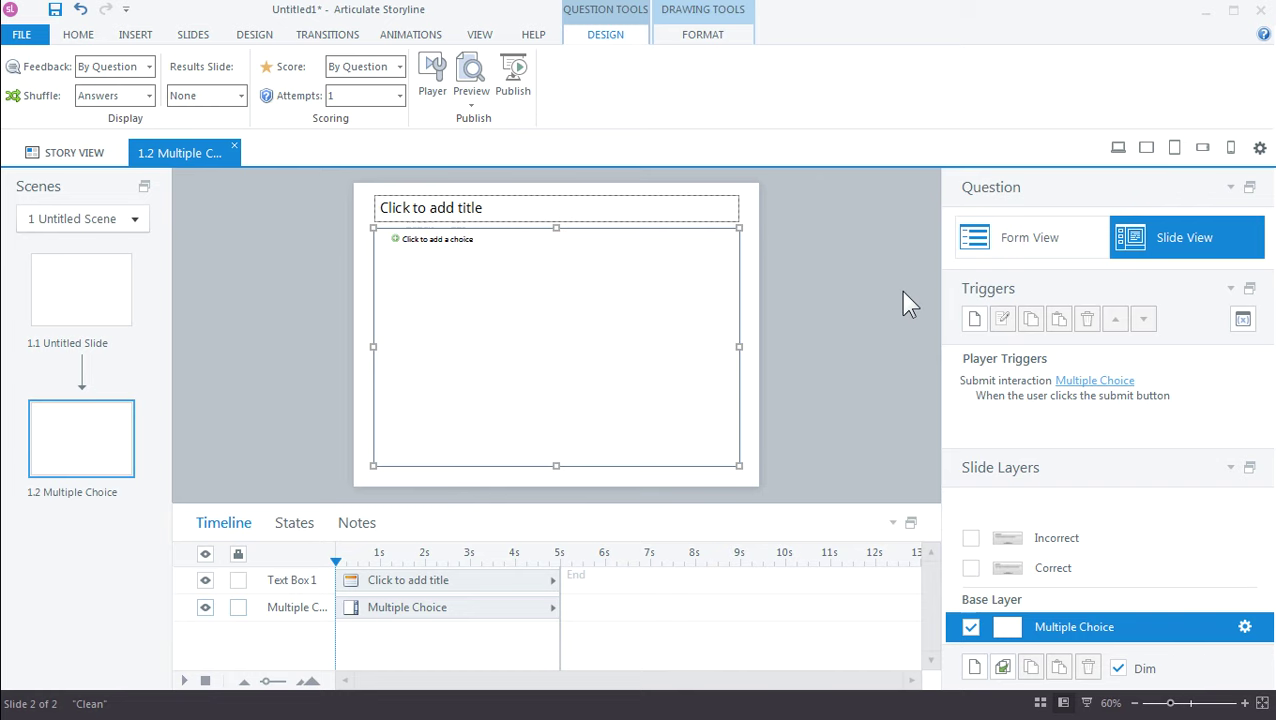
left_click(997, 238)
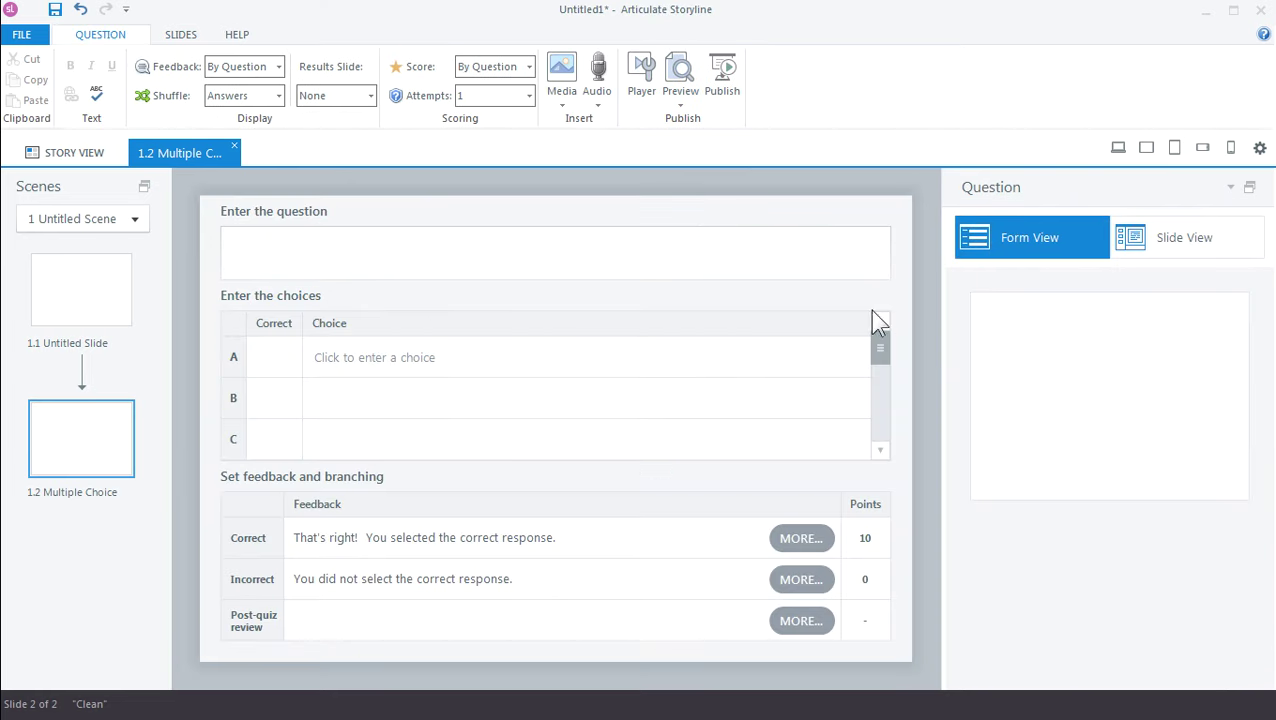
left_click(408, 253)
type("Who was the first president?")
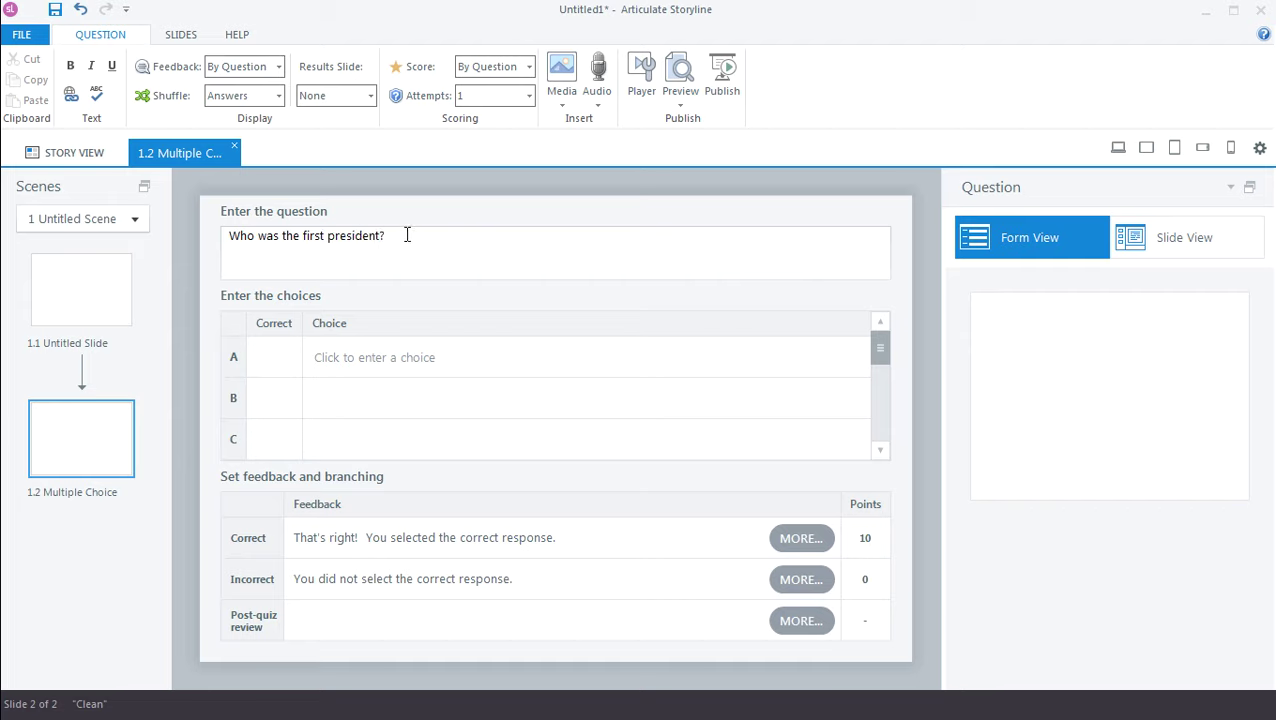
Step: Enter Adams, Jefferson and Washington as answer choices A, B and C
left_click(354, 360)
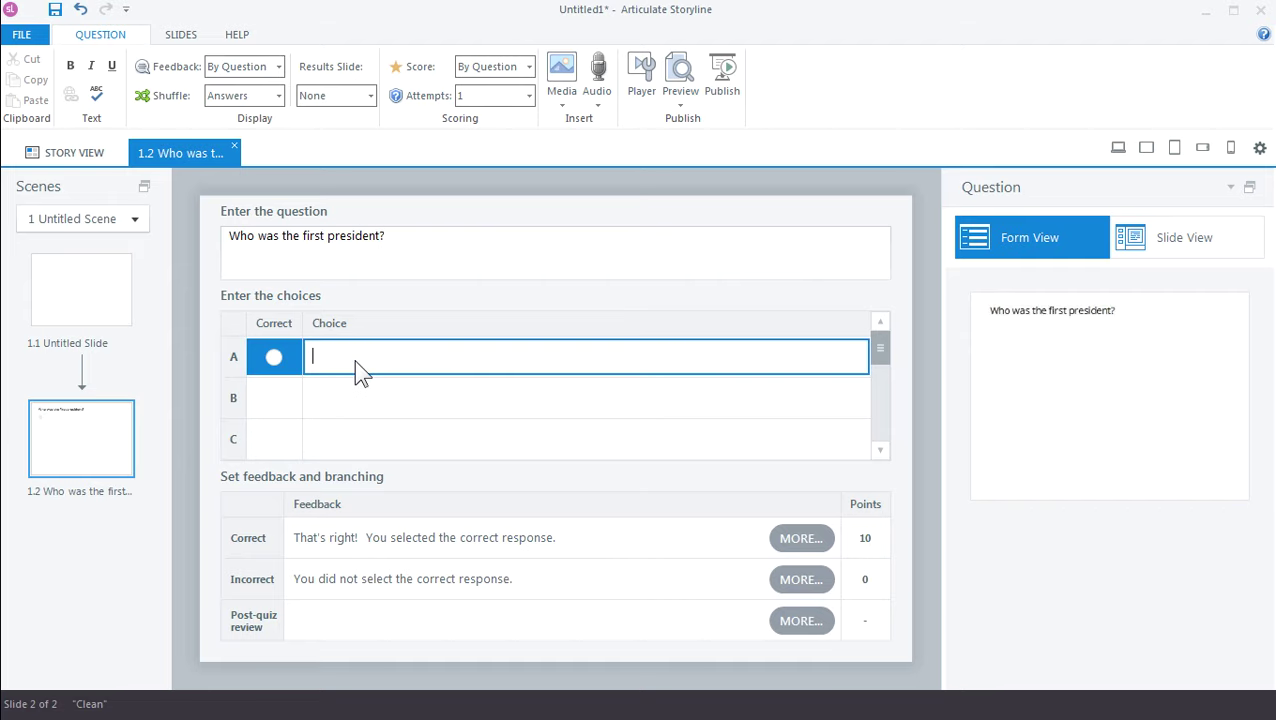
type("Adams")
key("Return")
type("Jeffer")
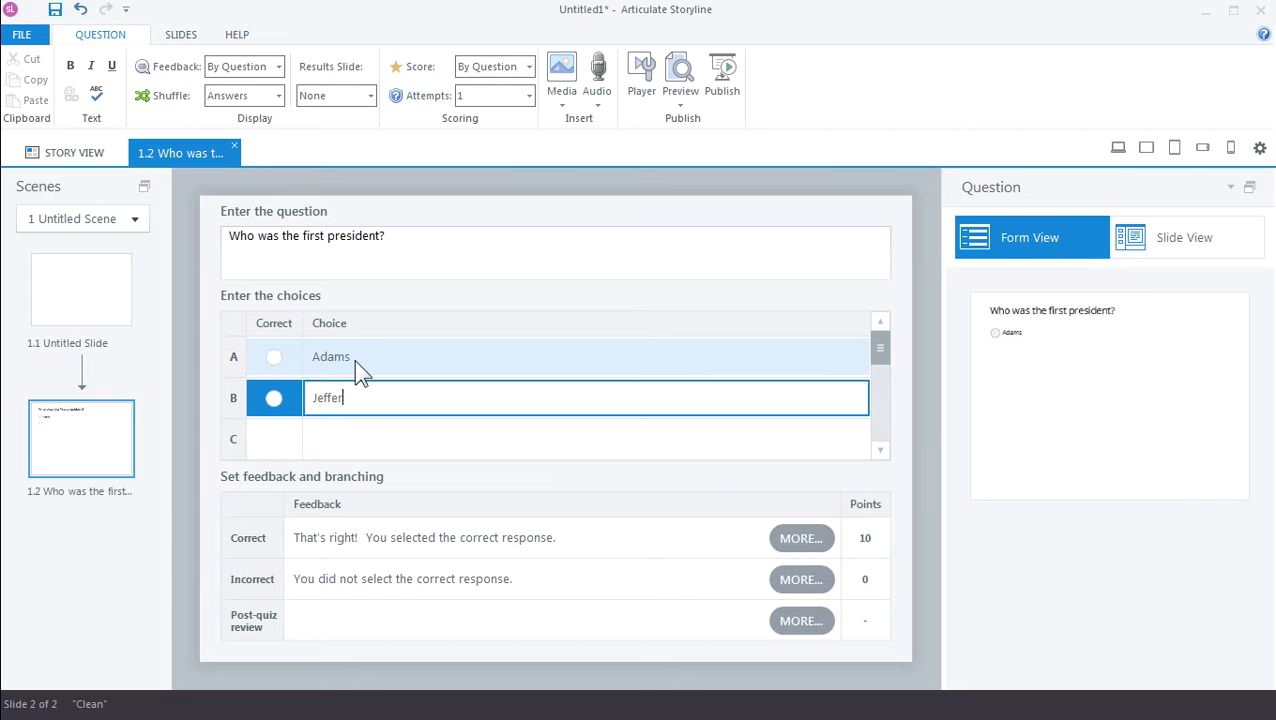
type("son")
key("Return")
type("Washington")
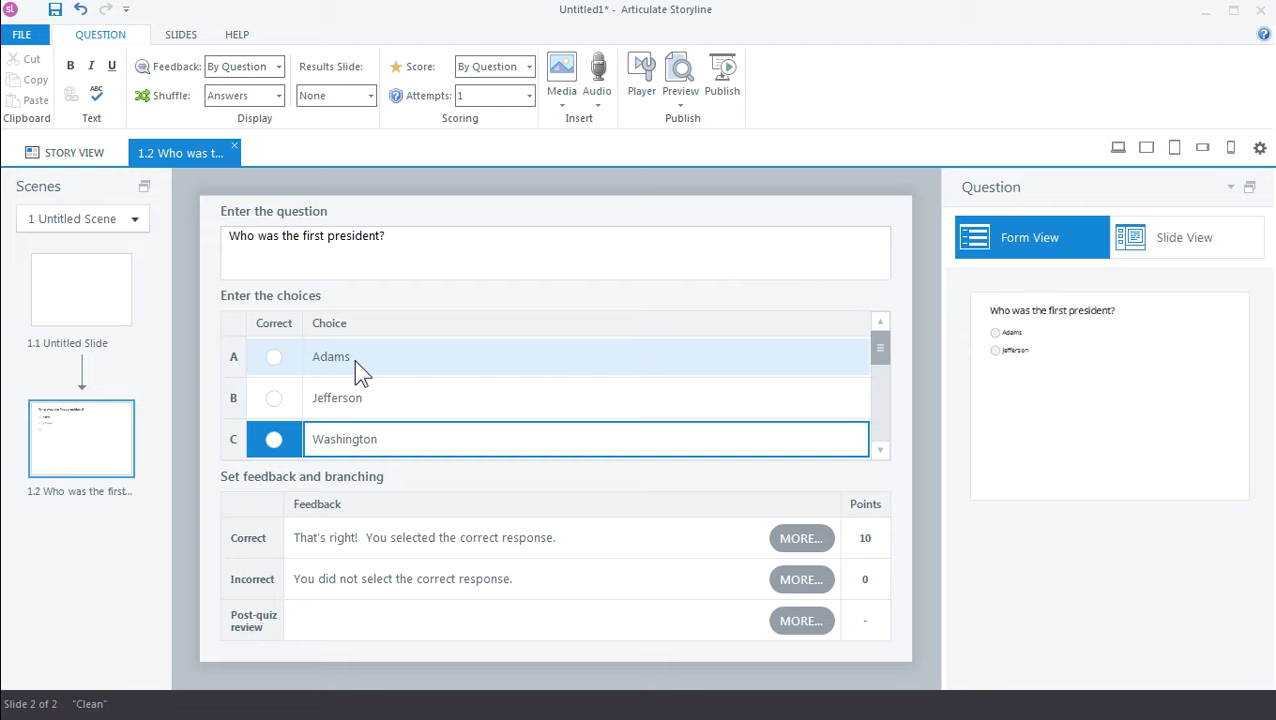
Step: Mark Washington correct, review the feedback fields, and cancel the Incorrect feedback dialog unchanged
left_click(272, 440)
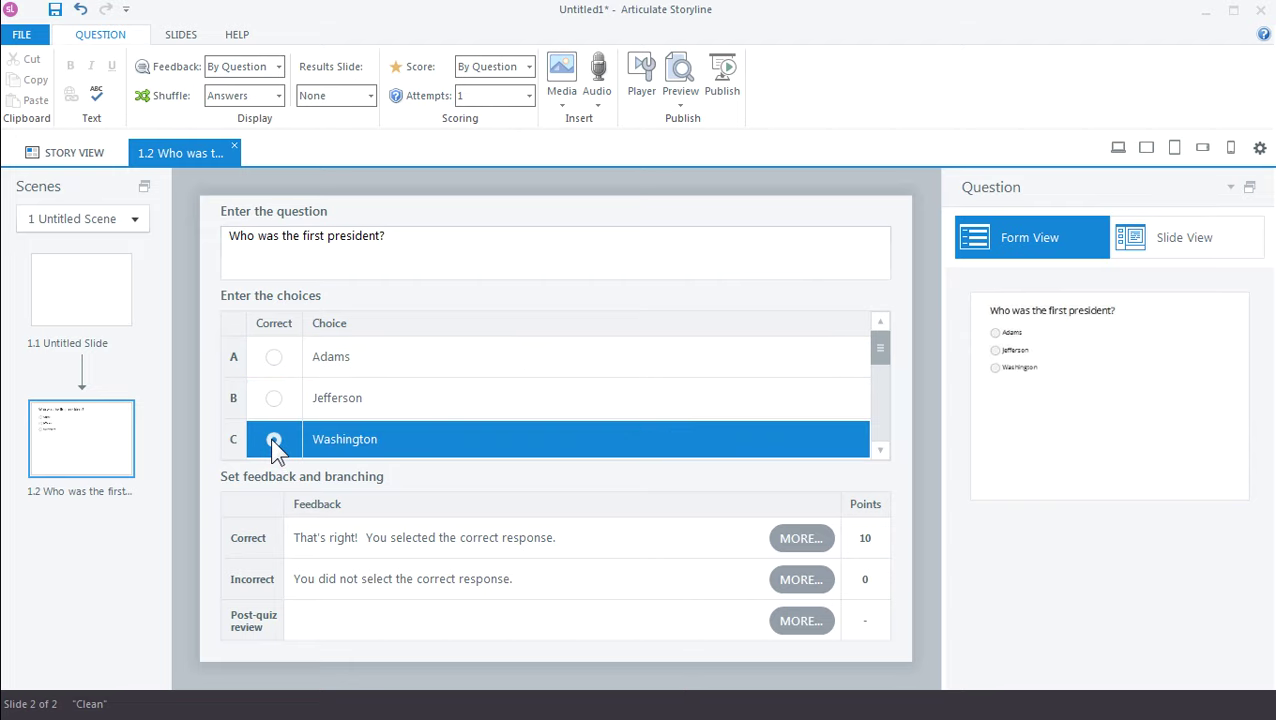
left_click(273, 441)
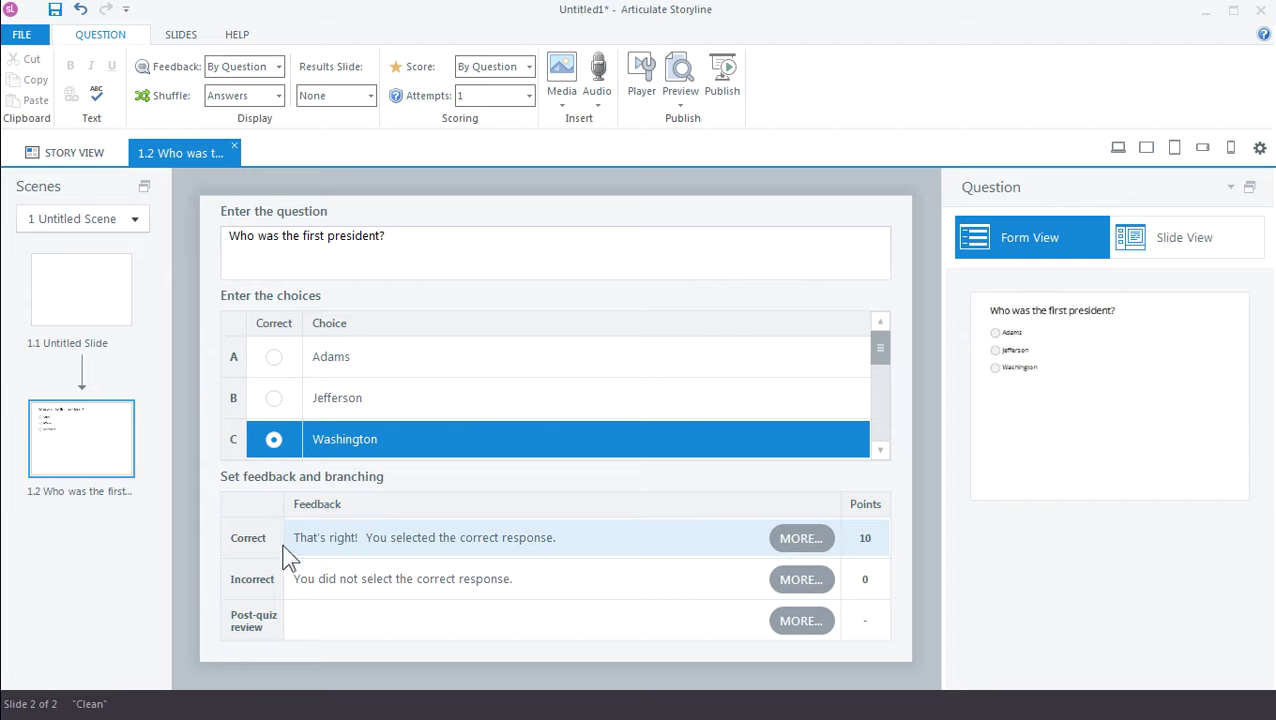
left_click(381, 540)
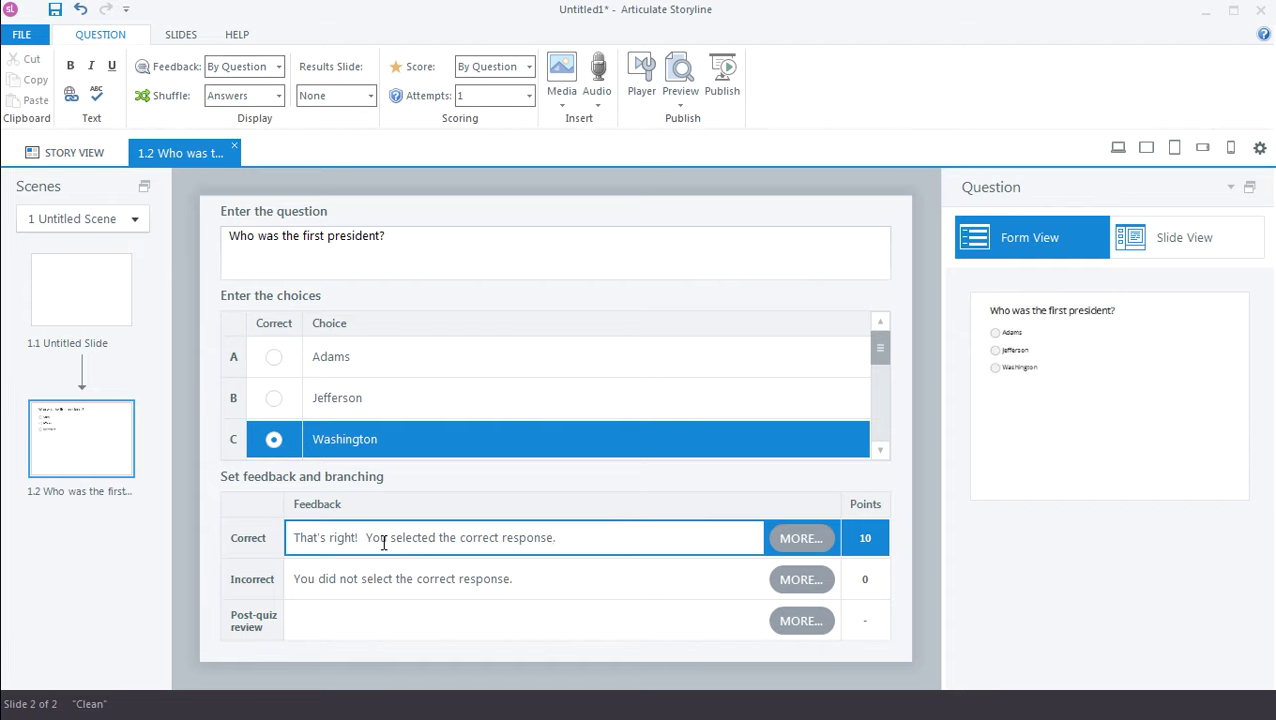
left_click(513, 578)
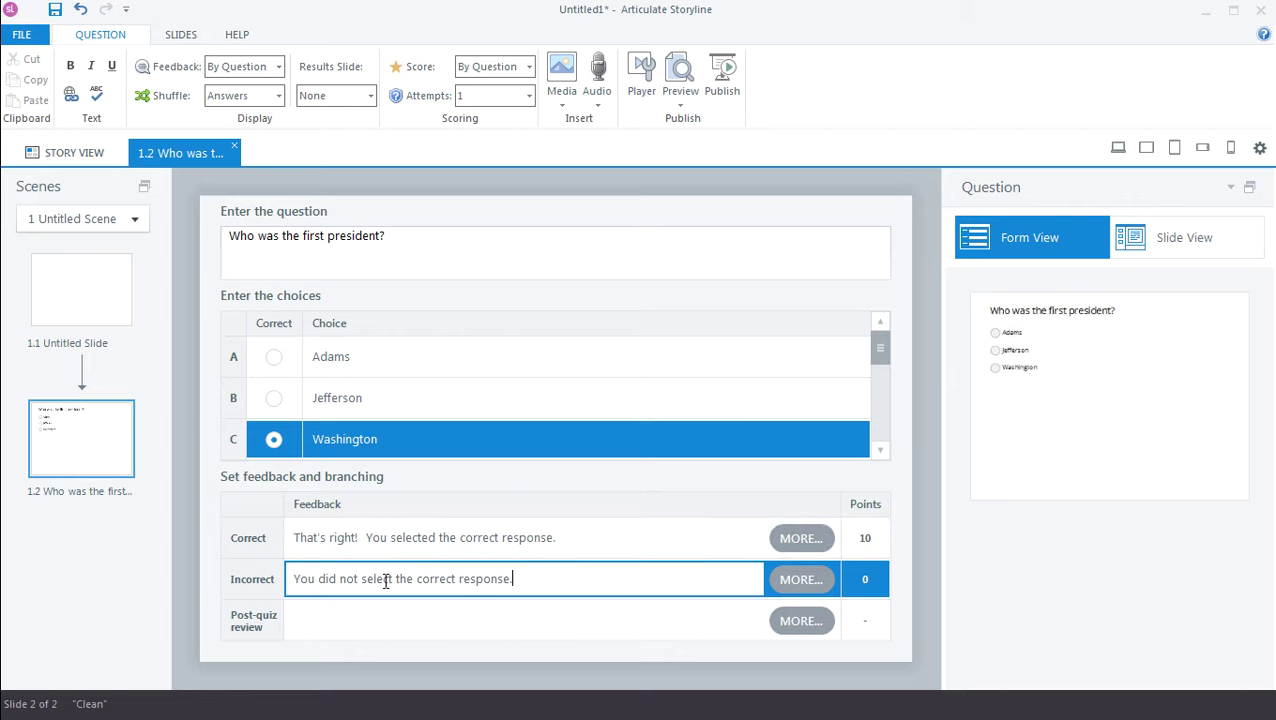
left_click(789, 580)
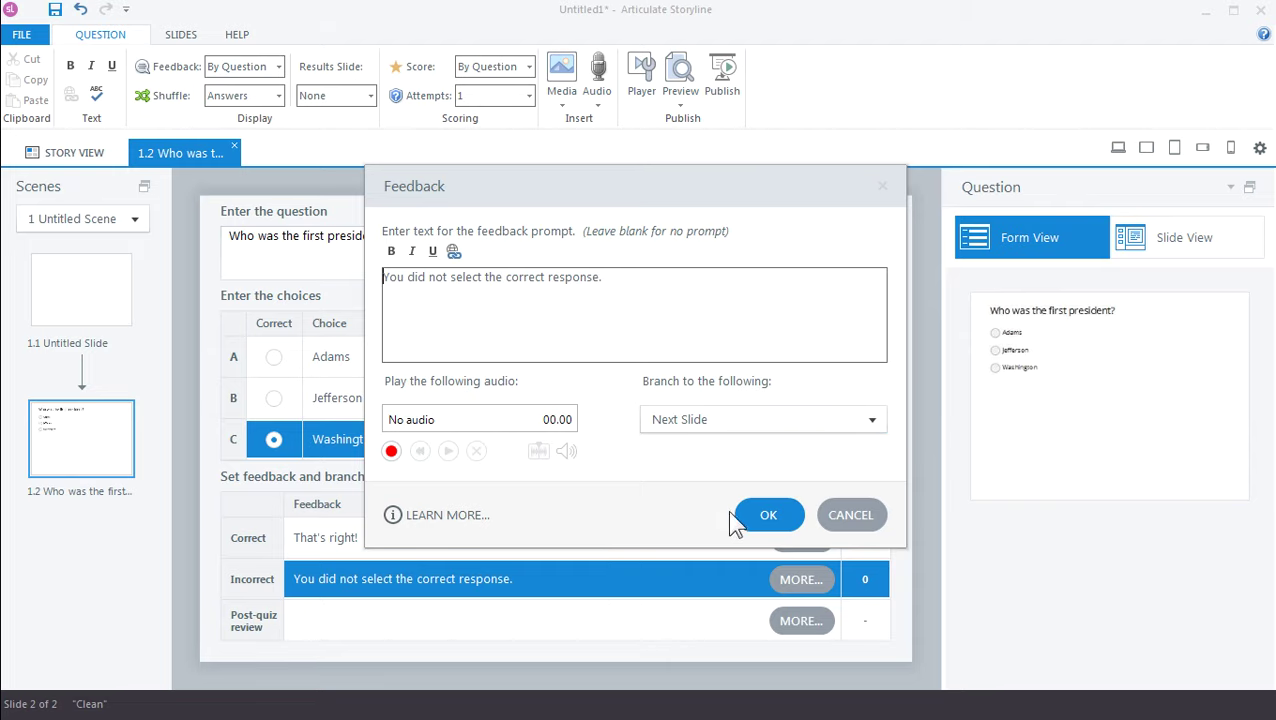
left_click(864, 518)
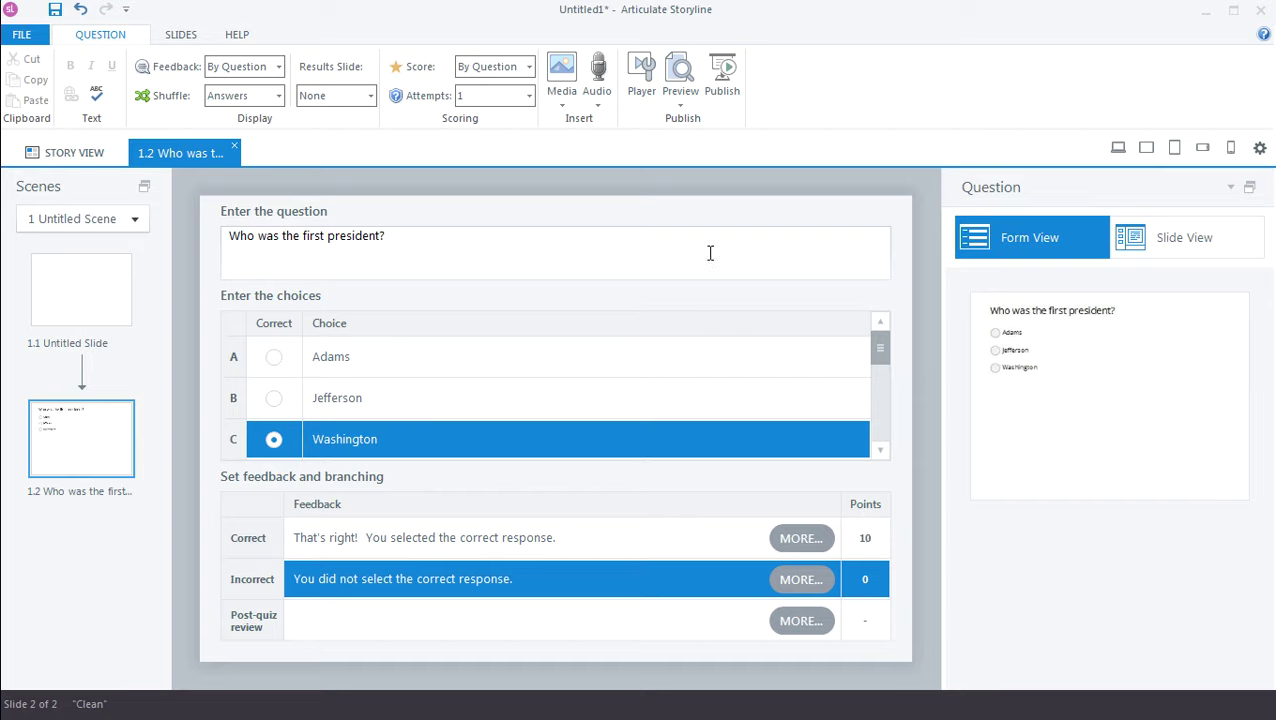
Step: Insert whitehouse from the Presidents folder using Media > Picture from File
left_click(563, 100)
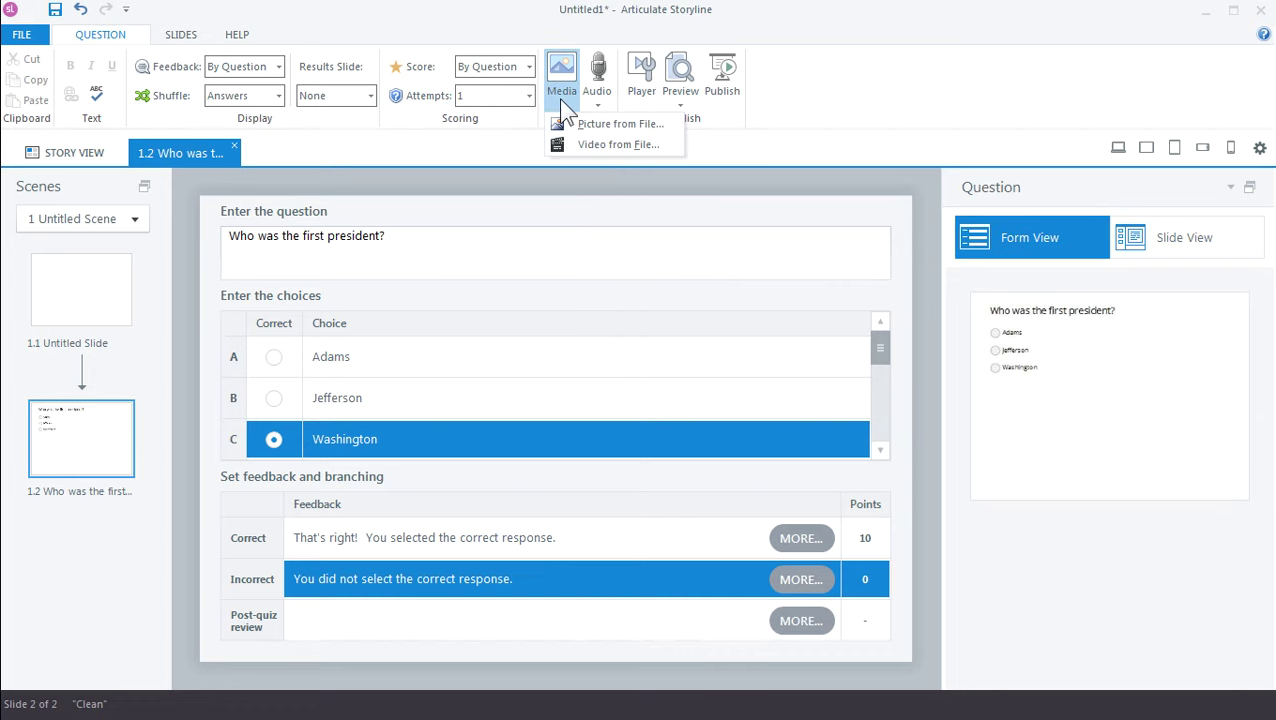
left_click(657, 127)
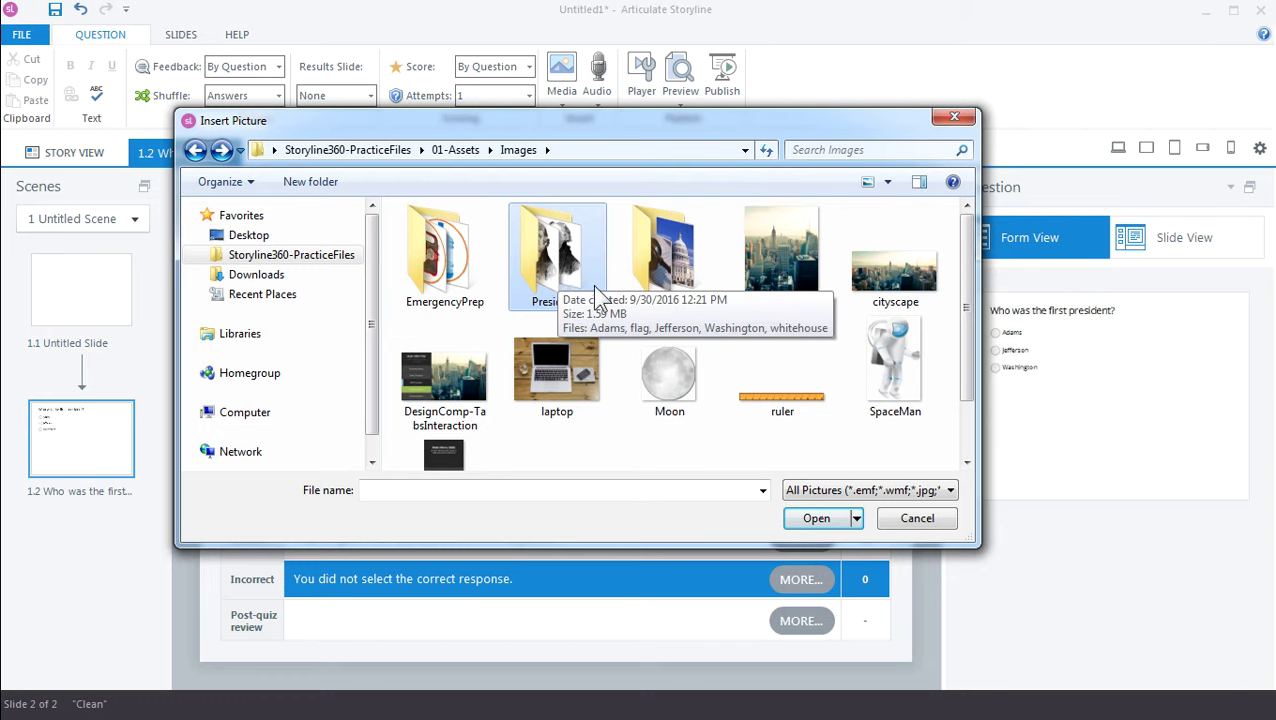
double_click(558, 268)
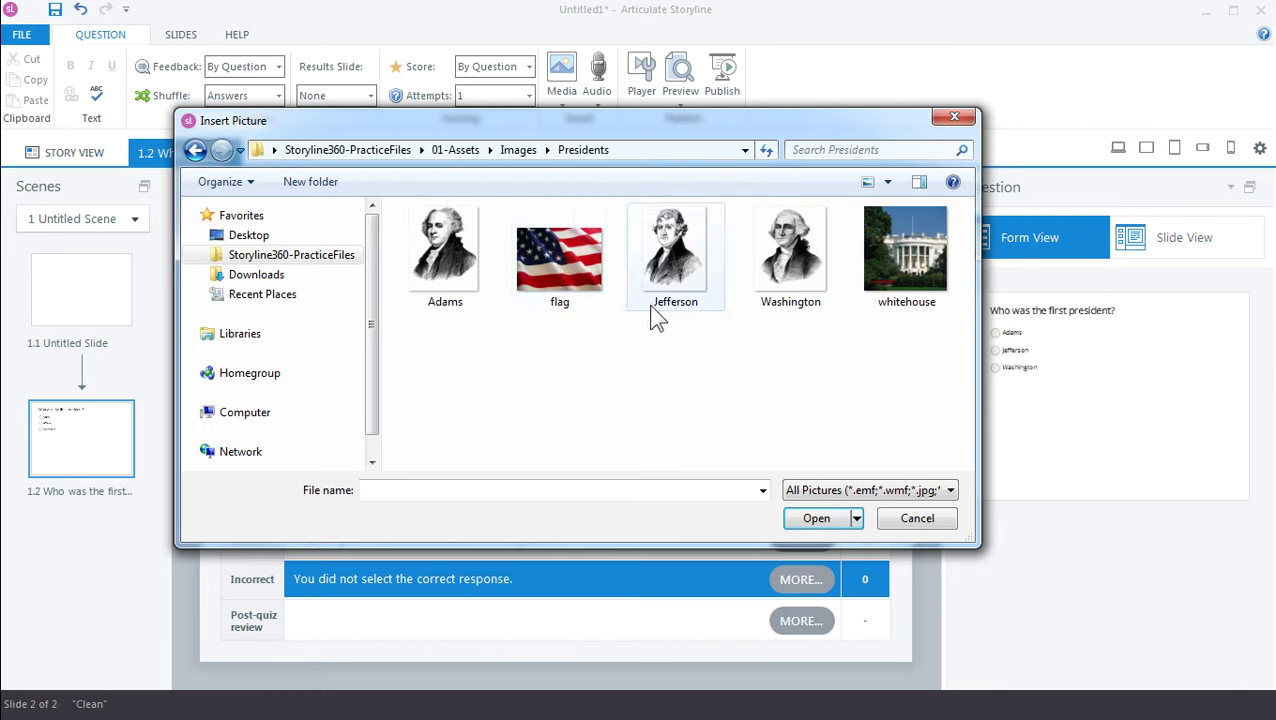
left_click(890, 265)
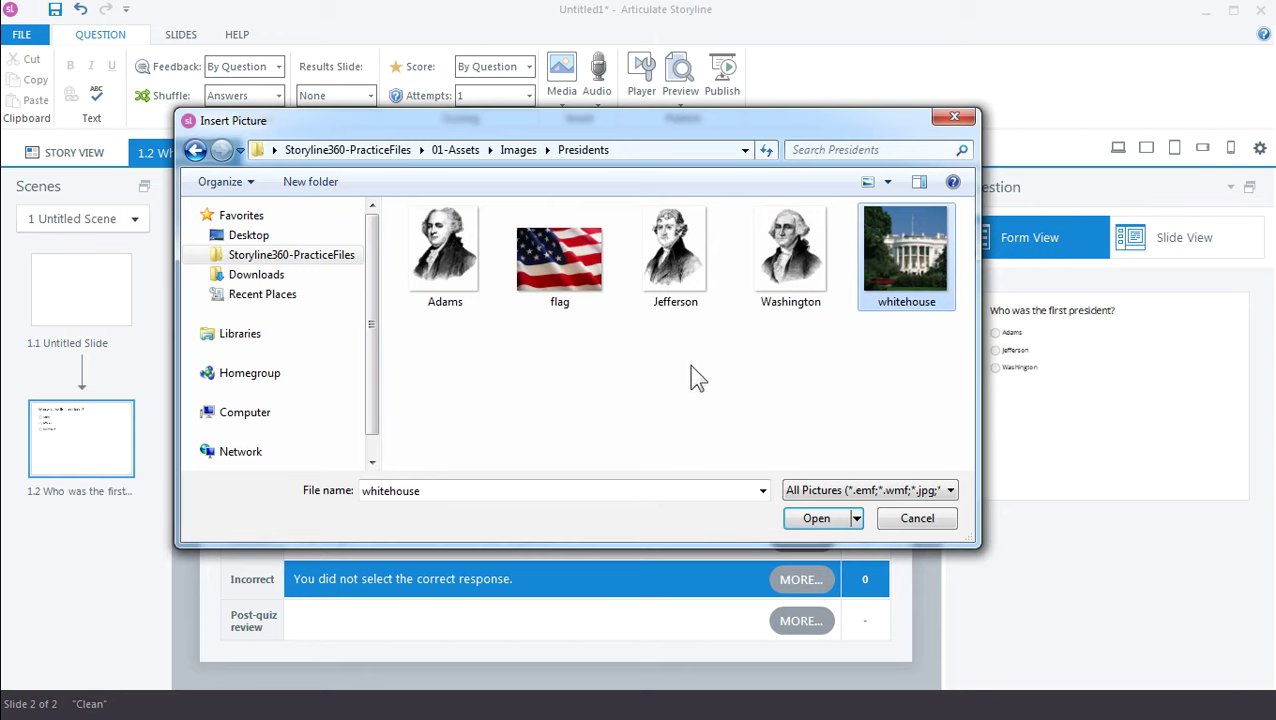
left_click(816, 518)
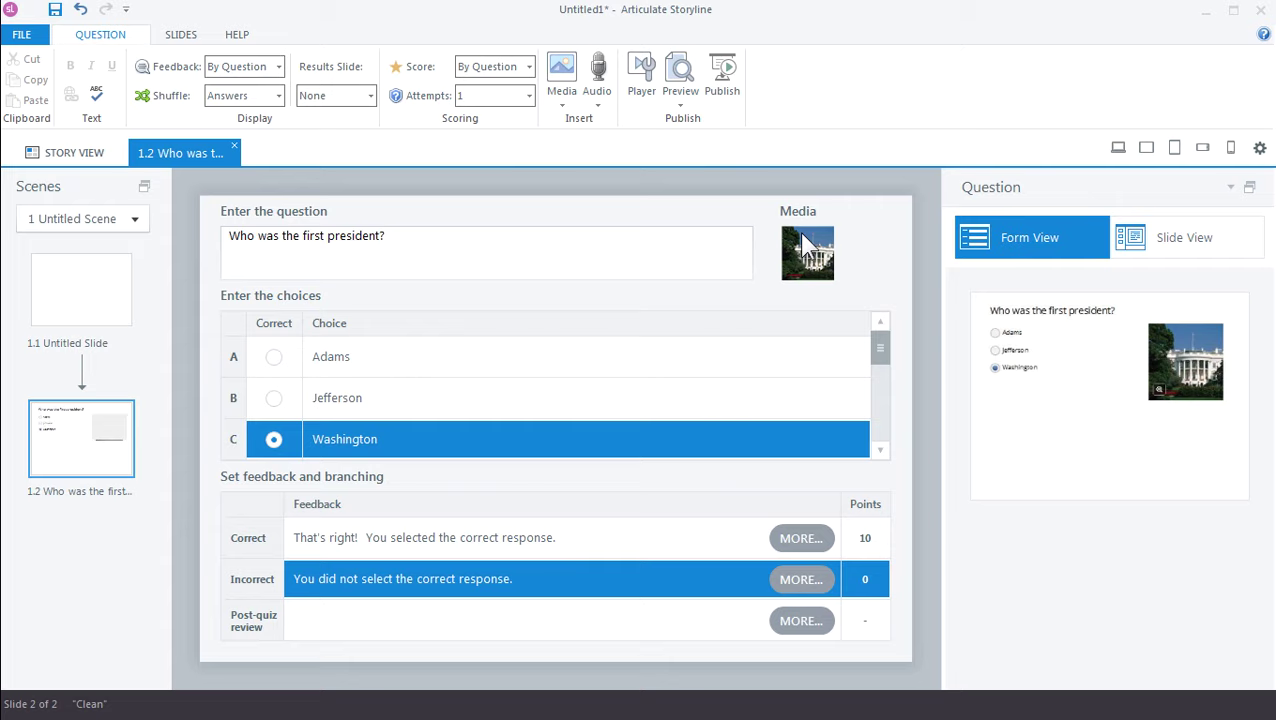
Step: Preview this slide and submit Jefferson to see the incorrect feedback
left_click(688, 113)
left_click(704, 117)
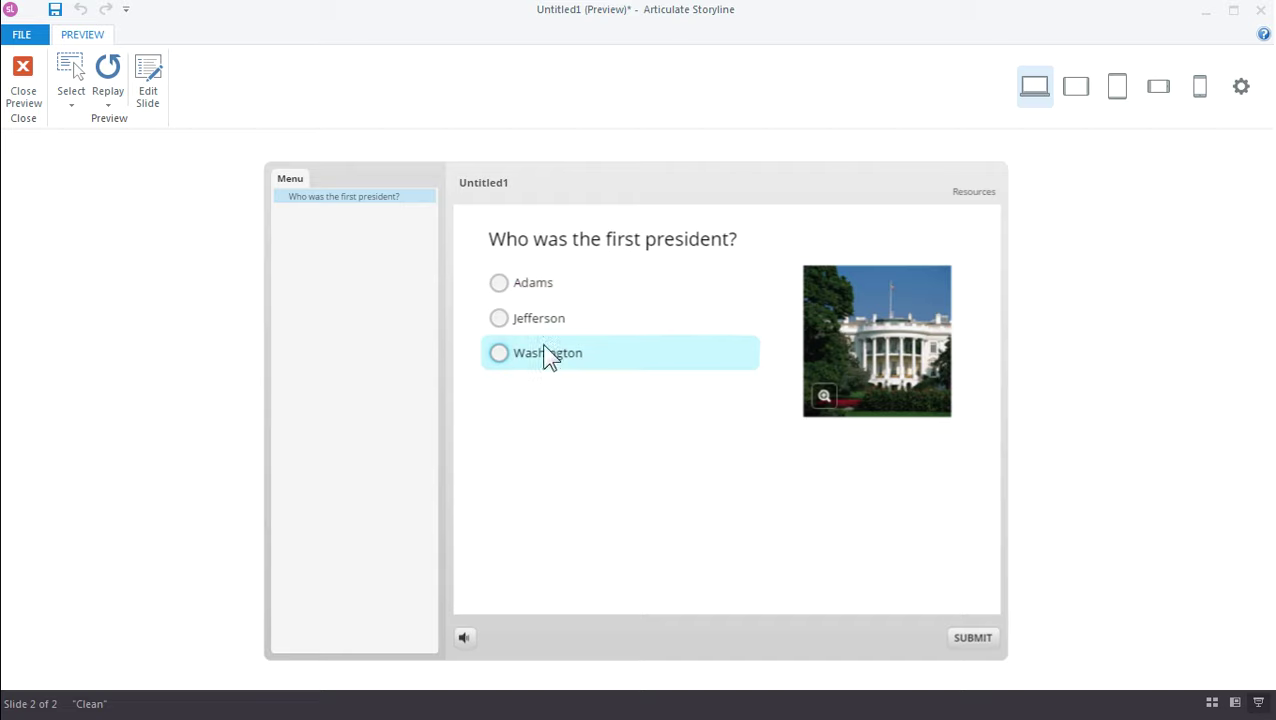
left_click(528, 314)
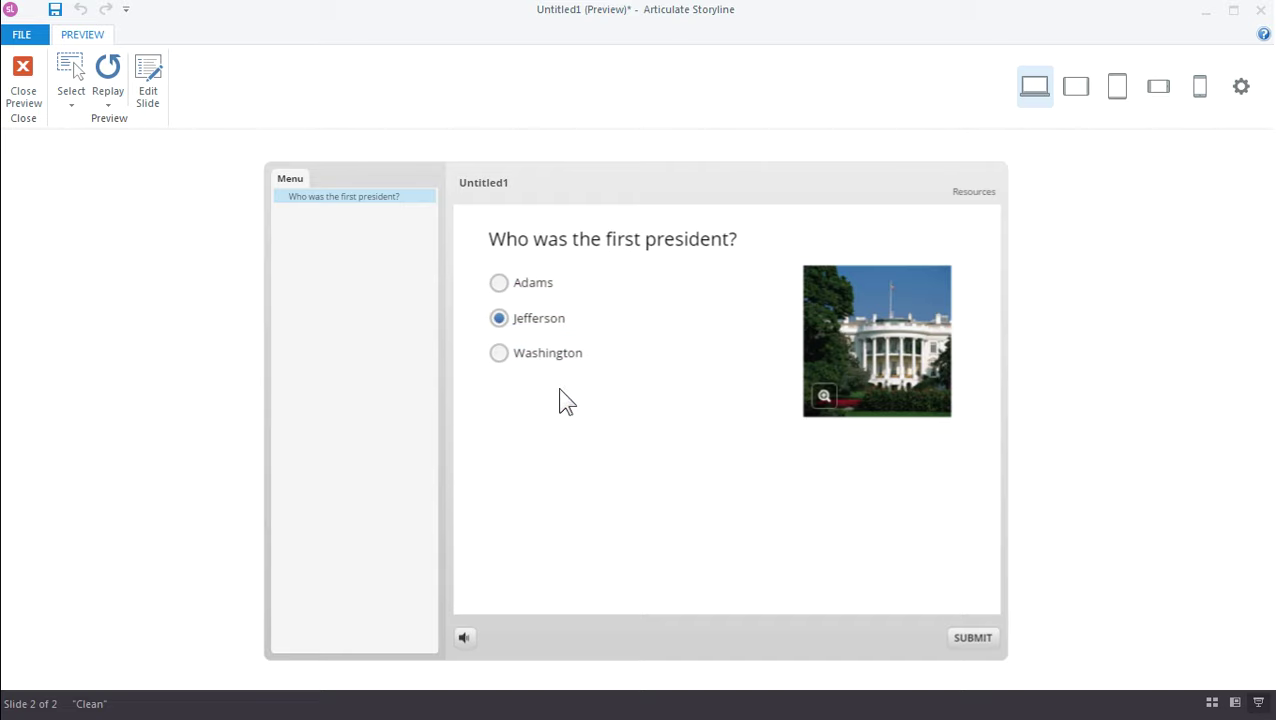
left_click(886, 364)
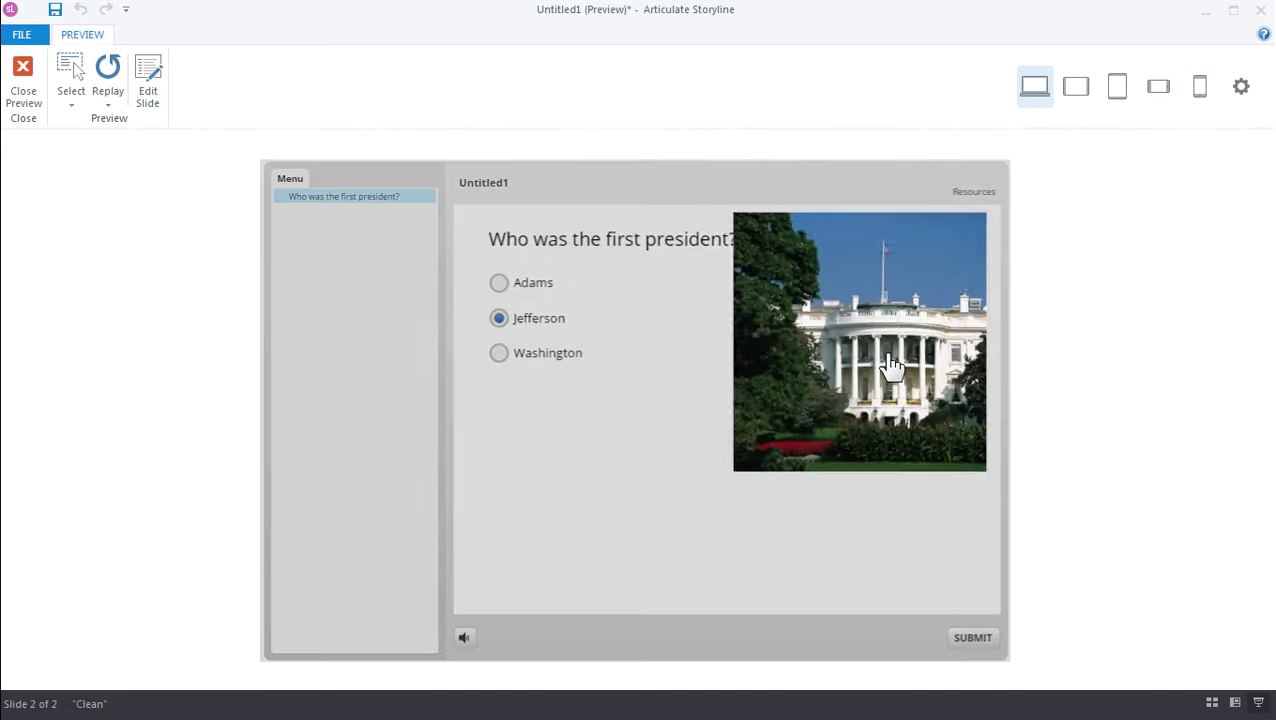
left_click(820, 347)
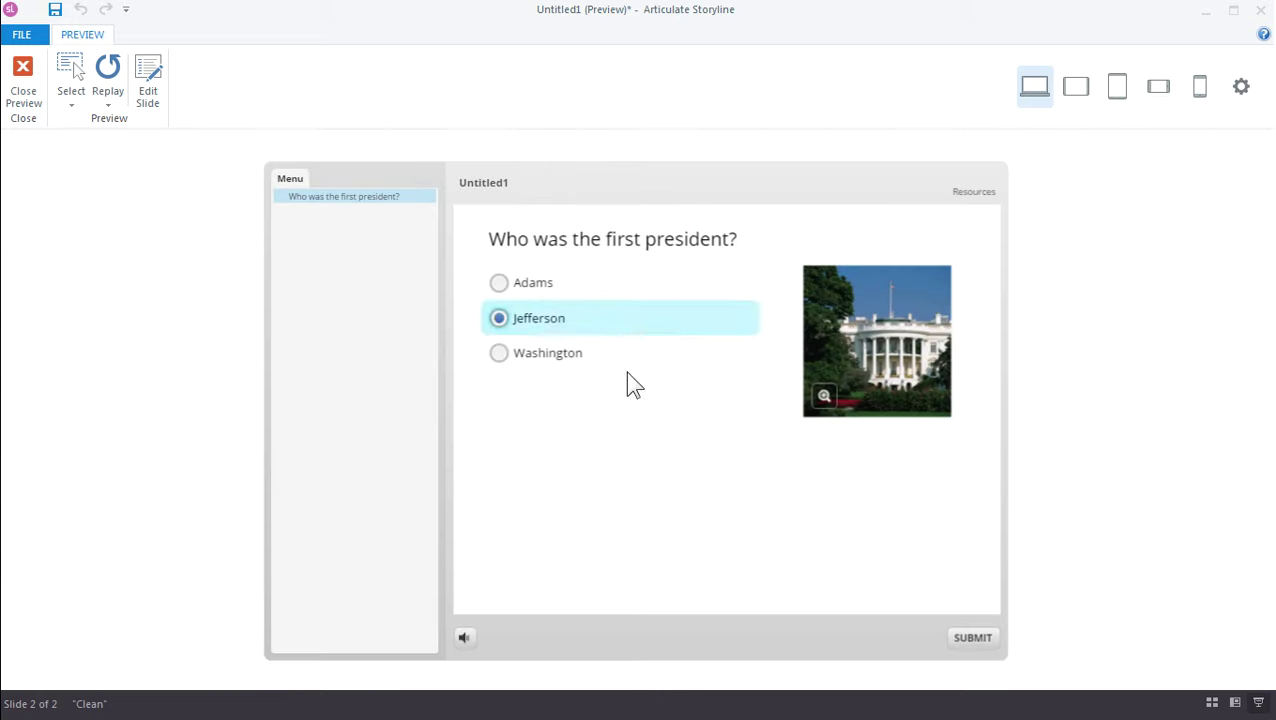
left_click(970, 638)
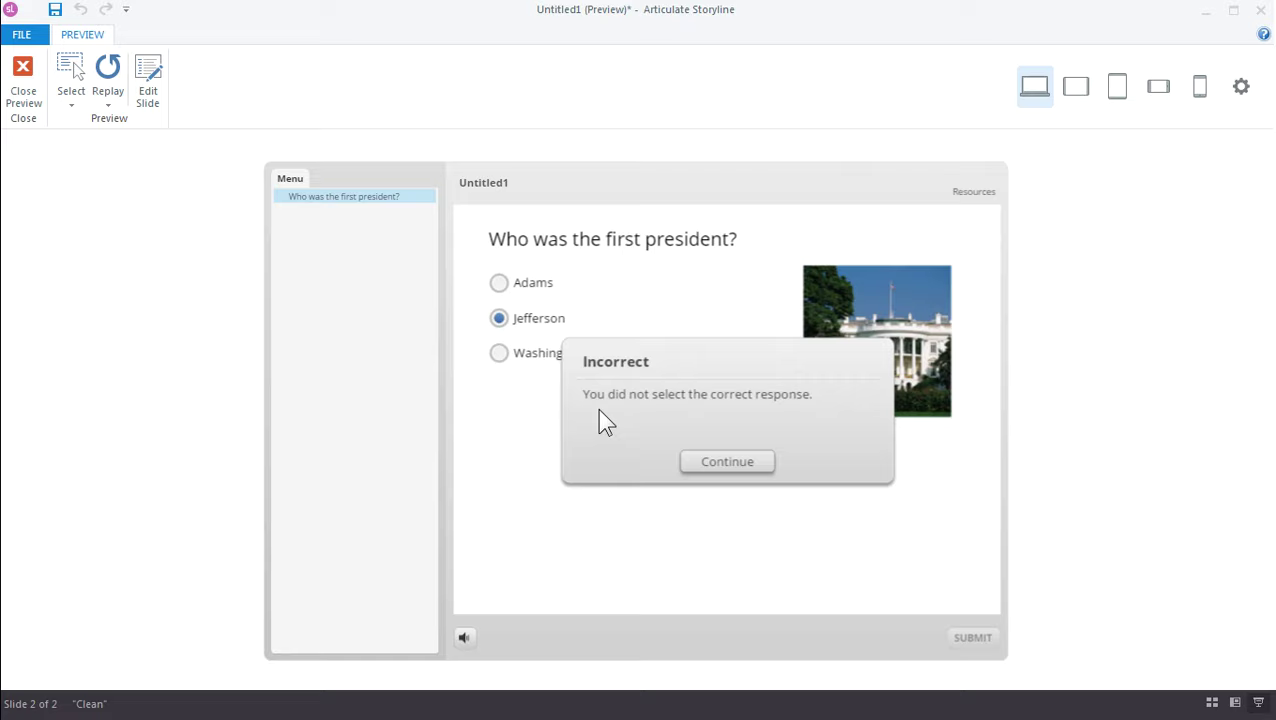
Step: Replay the slide and submit Washington to get the Correct feedback
left_click(110, 80)
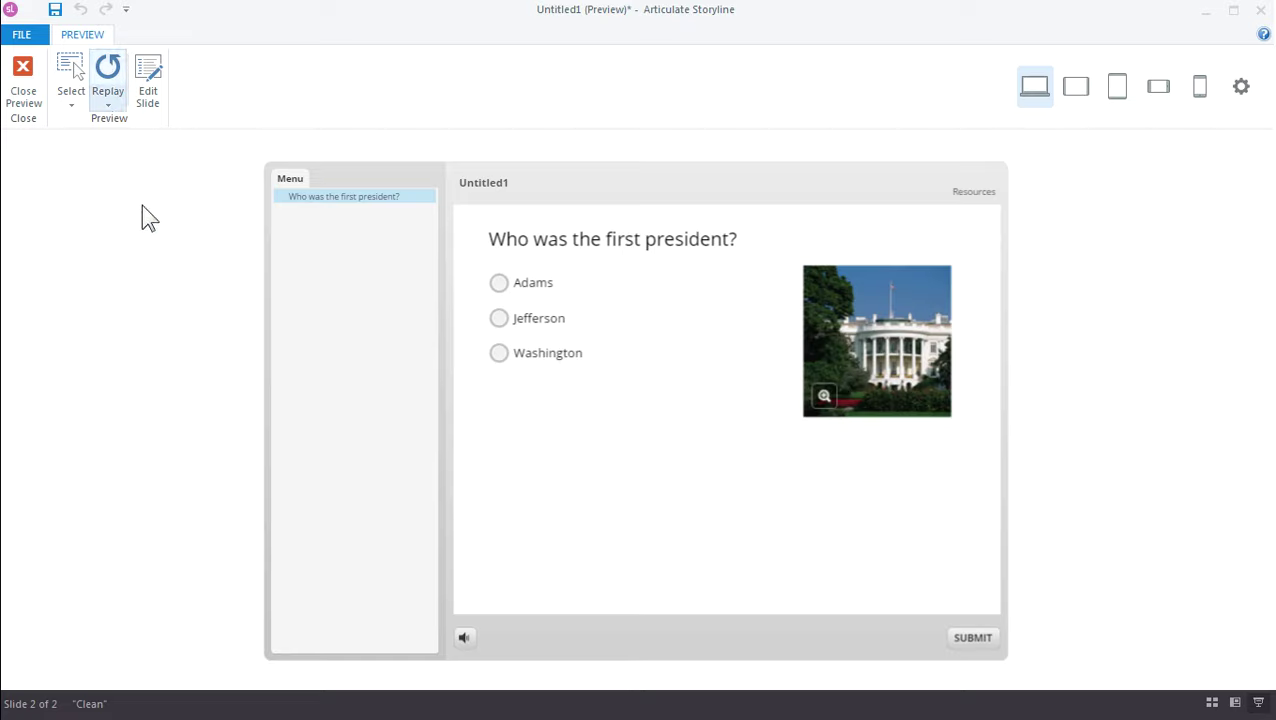
left_click(529, 366)
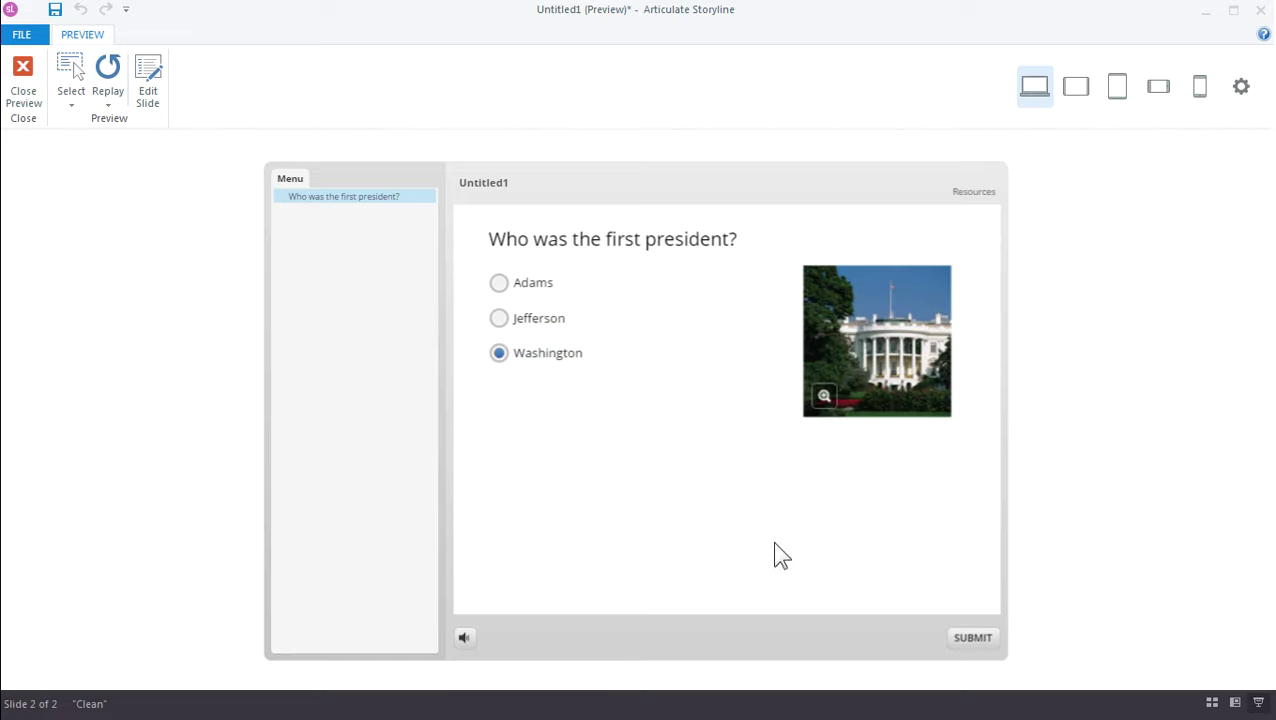
left_click(960, 638)
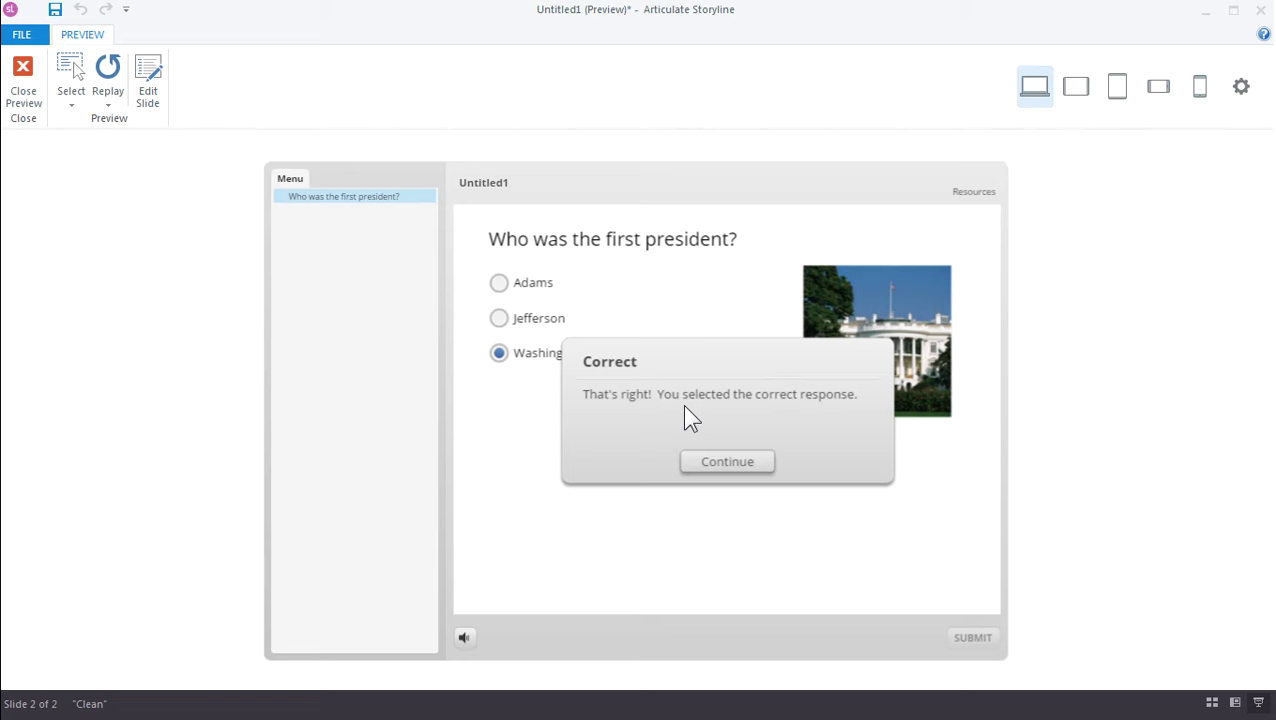
Step: Close the preview, set Shuffle to None, and keep 1 attempt with By Question scoring
left_click(150, 85)
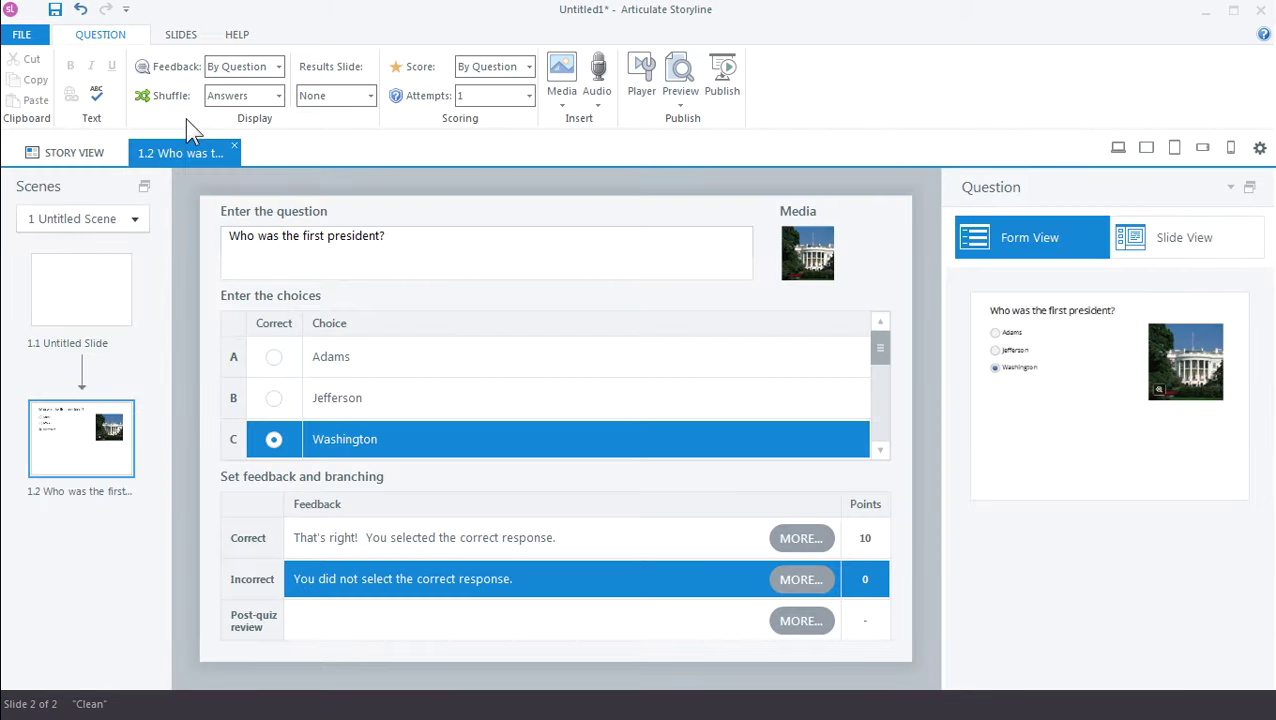
left_click(277, 95)
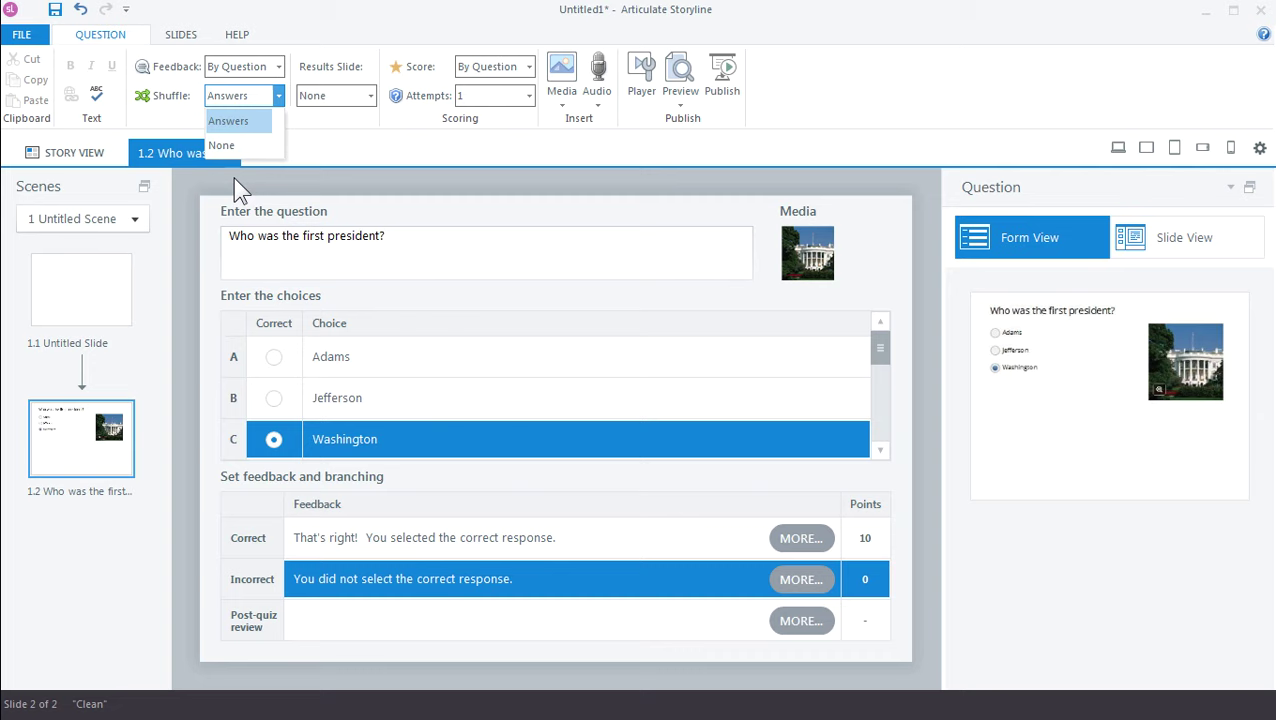
left_click(224, 146)
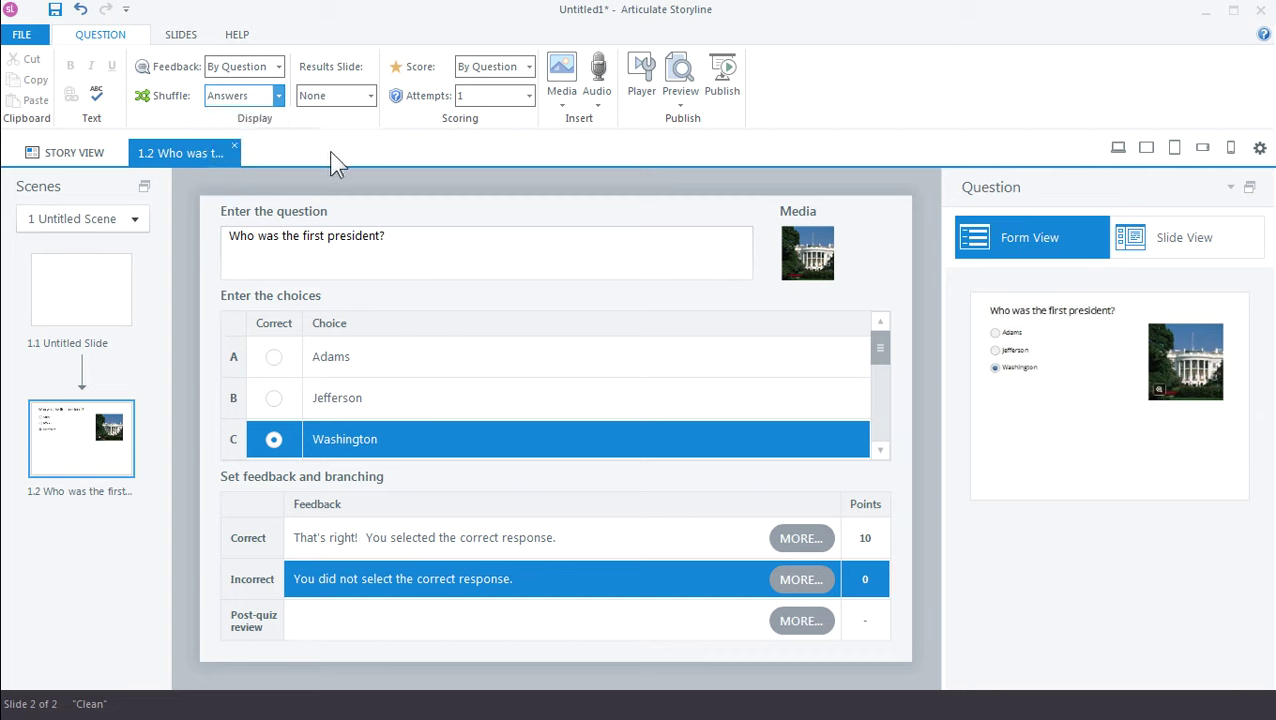
left_click(468, 95)
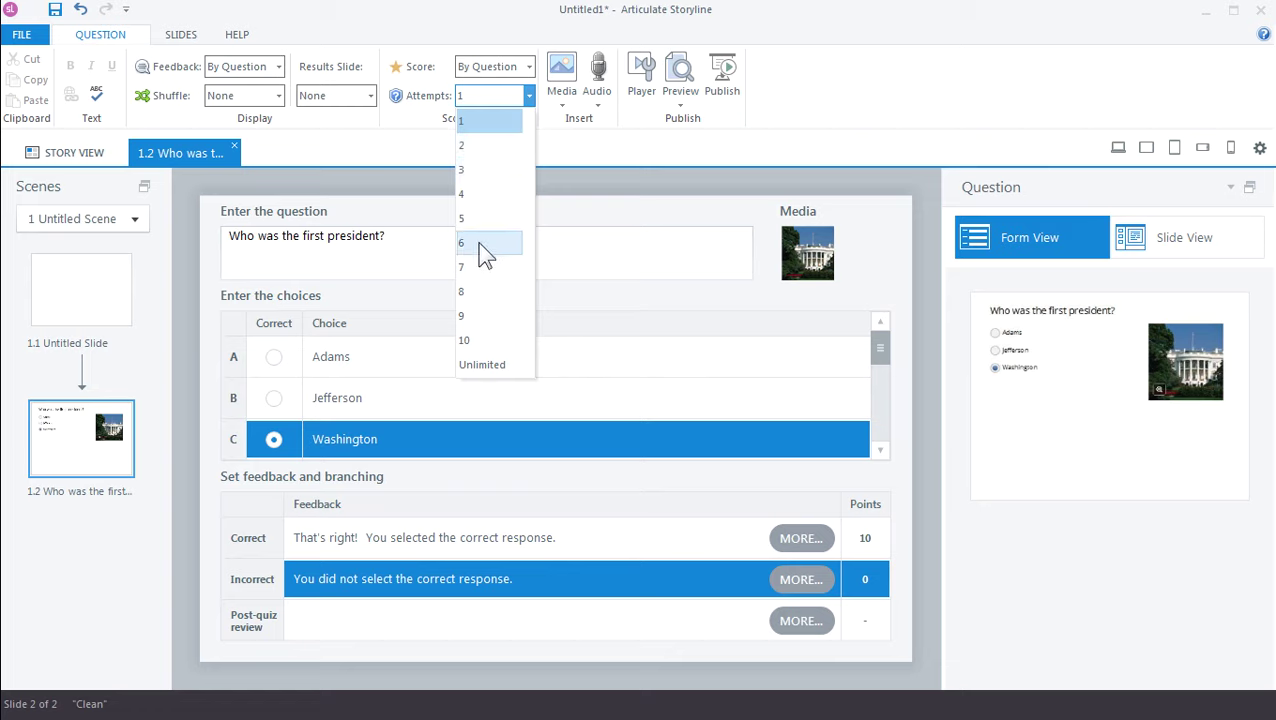
left_click(426, 138)
left_click(490, 68)
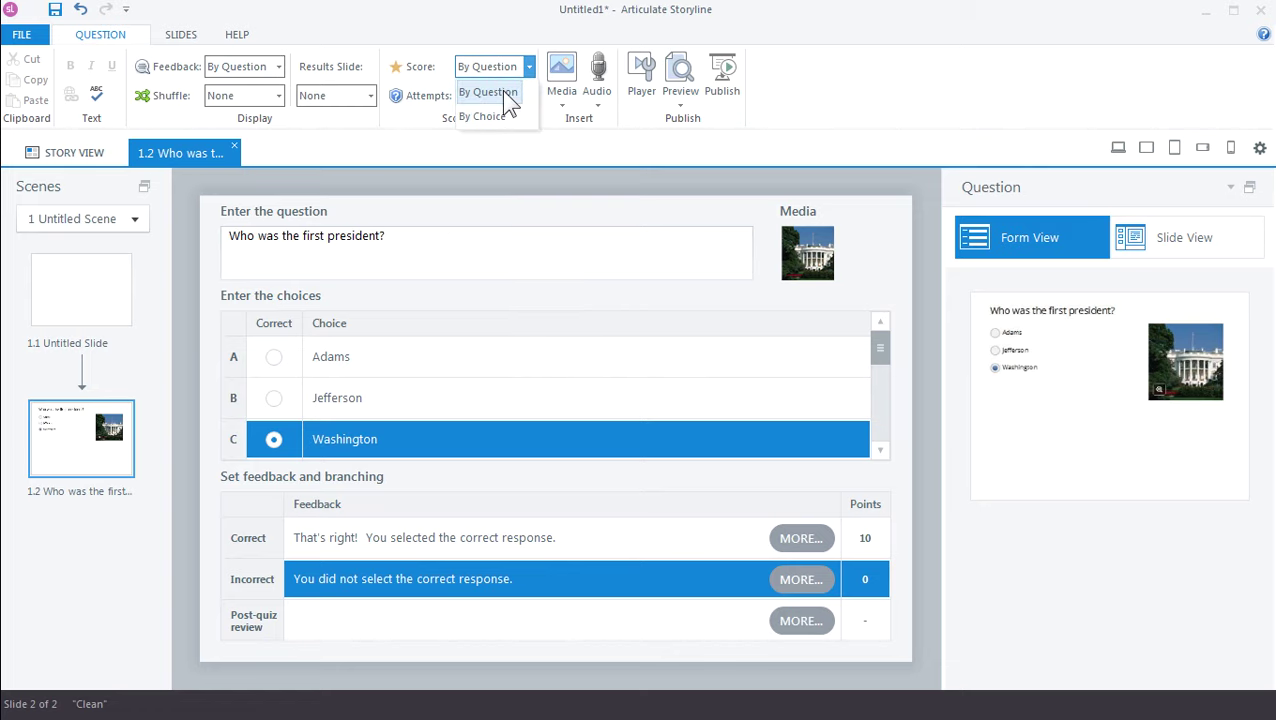
left_click(428, 138)
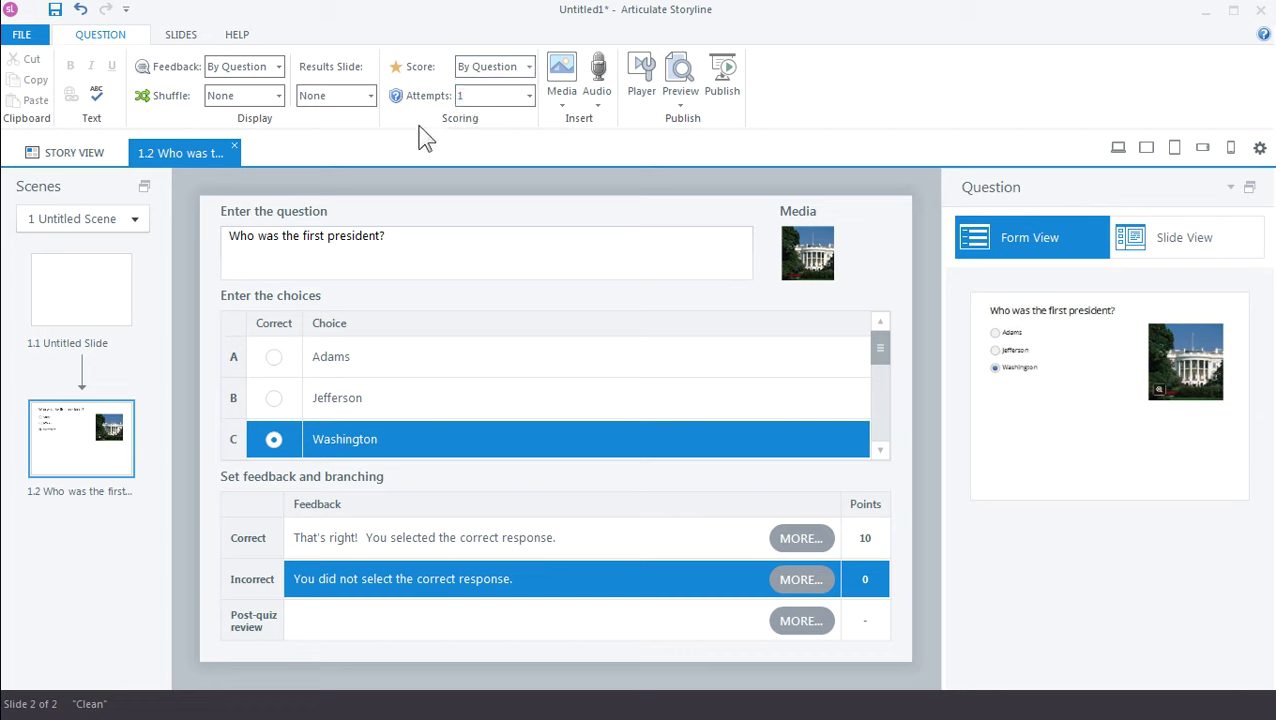
left_click(598, 103)
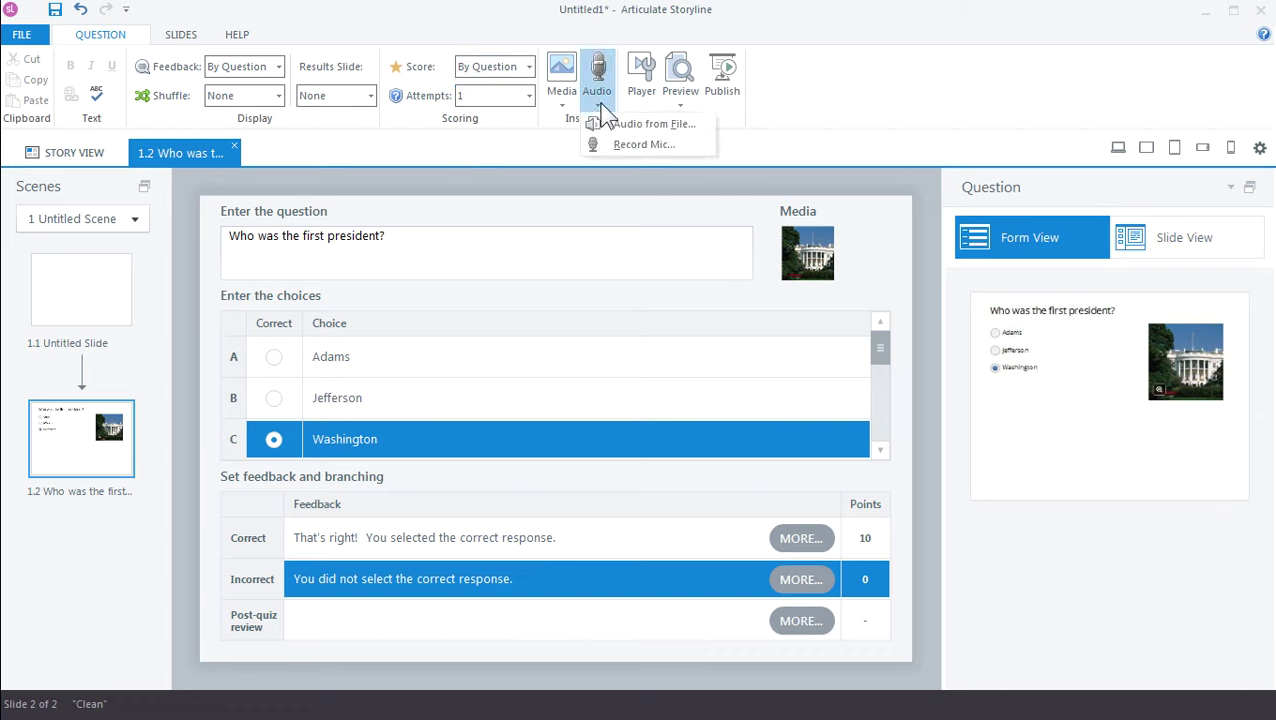
Step: Close the Audio menu without adding audio and show the first-president question in Slide View
left_click(549, 142)
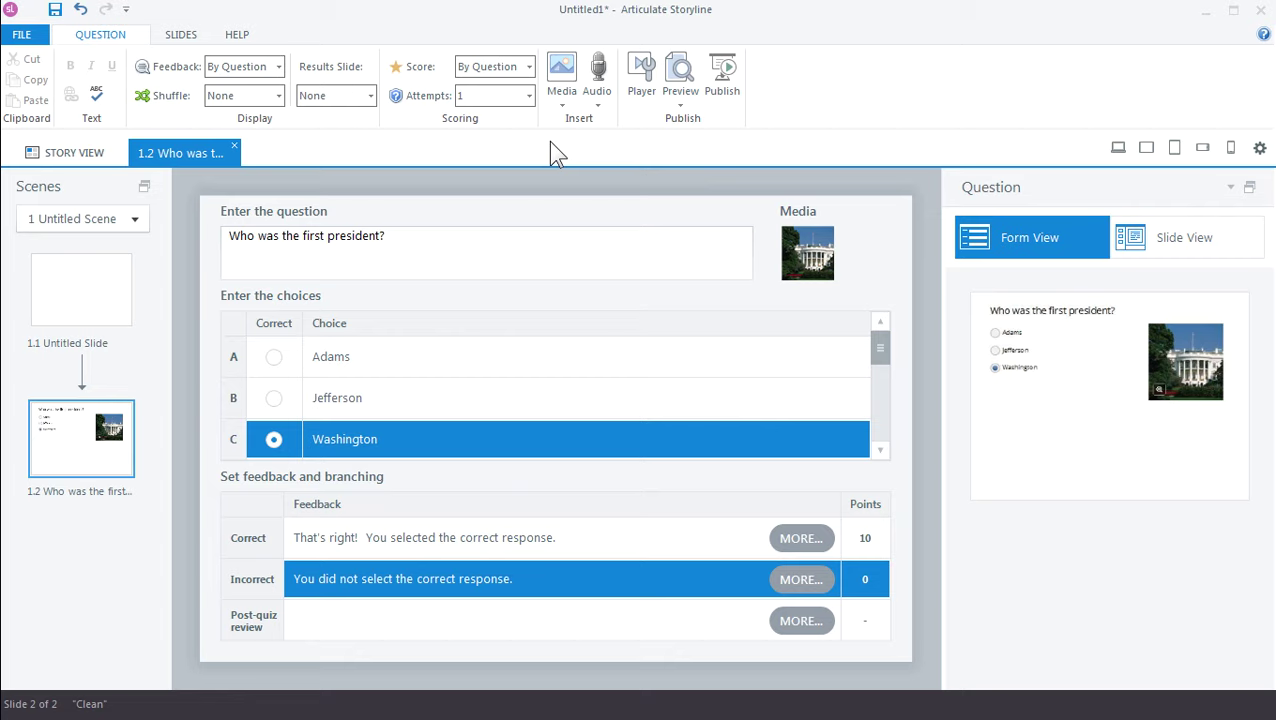
left_click(1160, 238)
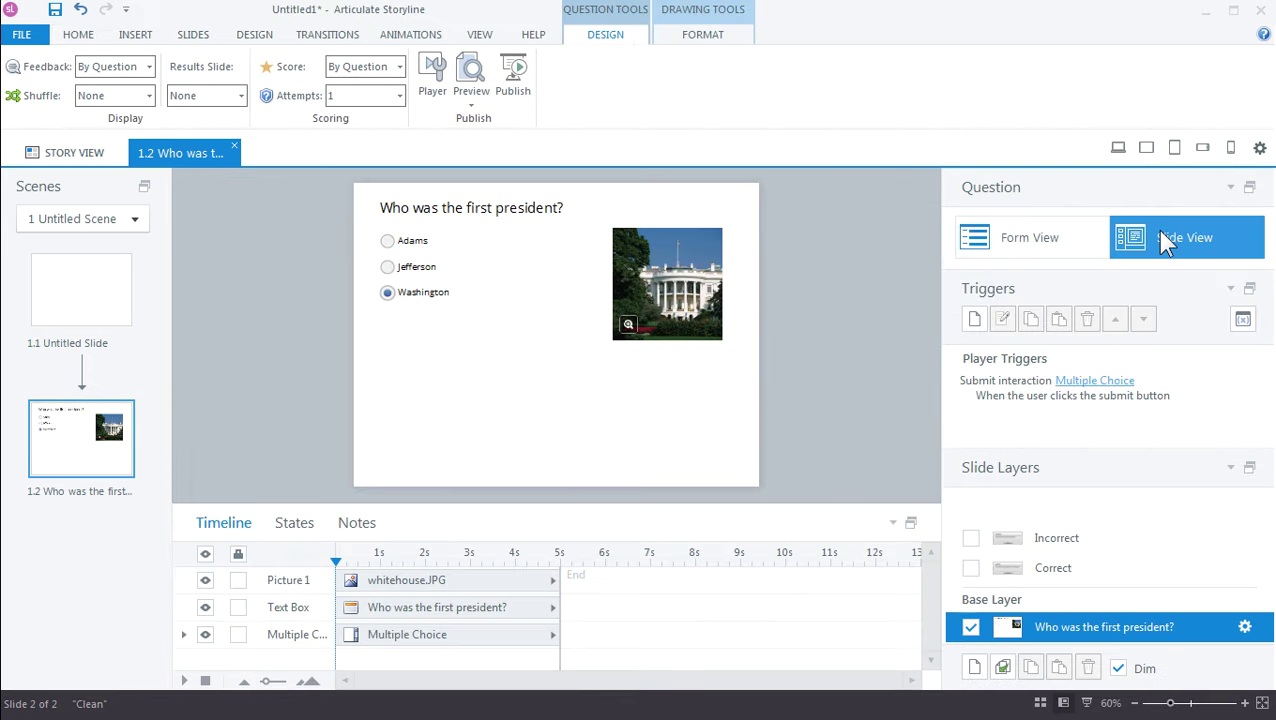